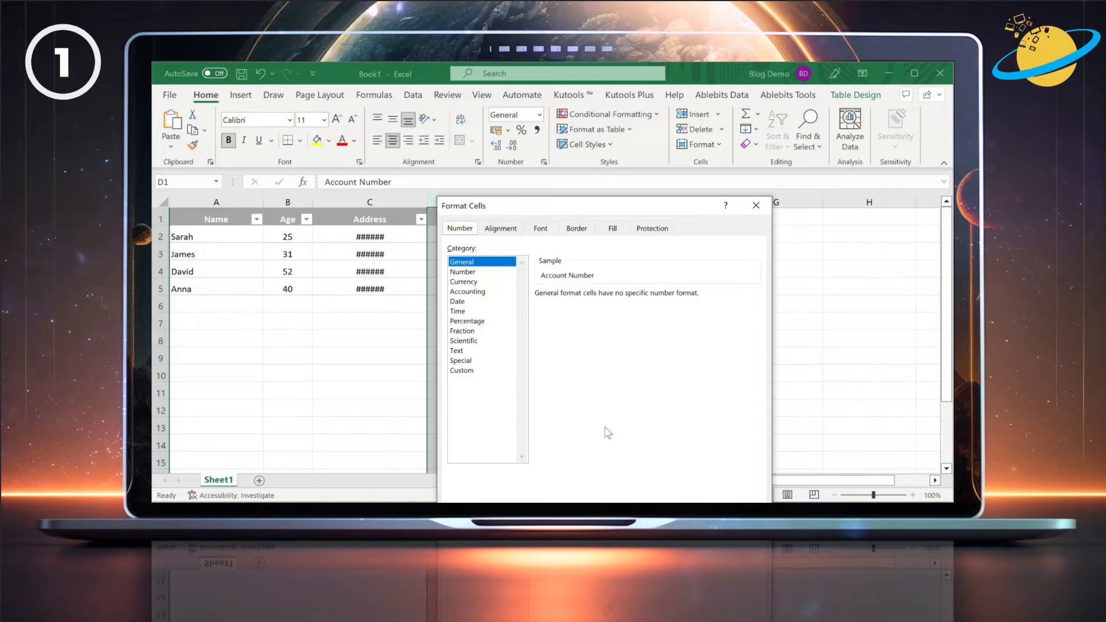
{"action": "left_click_drag", "start_coordinate": [608, 207], "coordinate": [607, 121]}
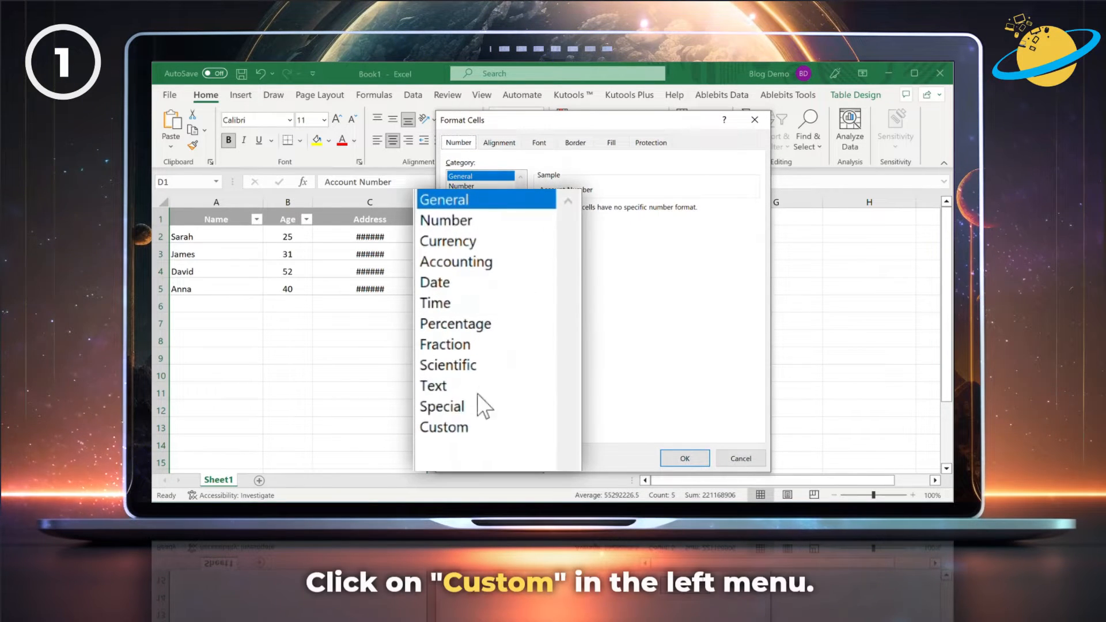
{"action": "left_click", "coordinate": [468, 285]}
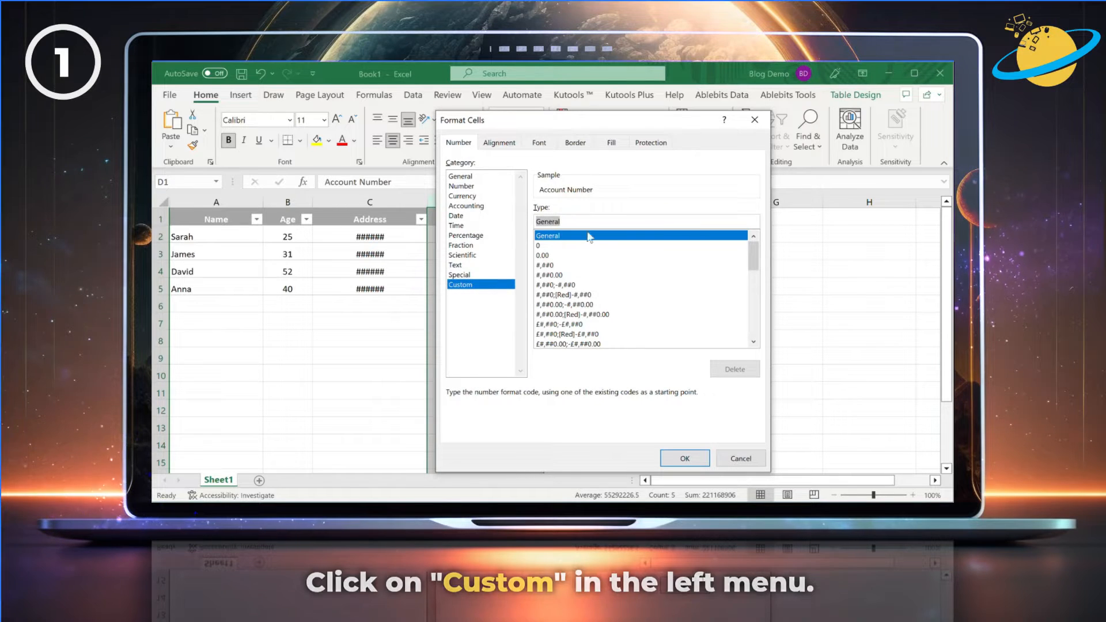
{"action": "type", "text": "0000000000"}
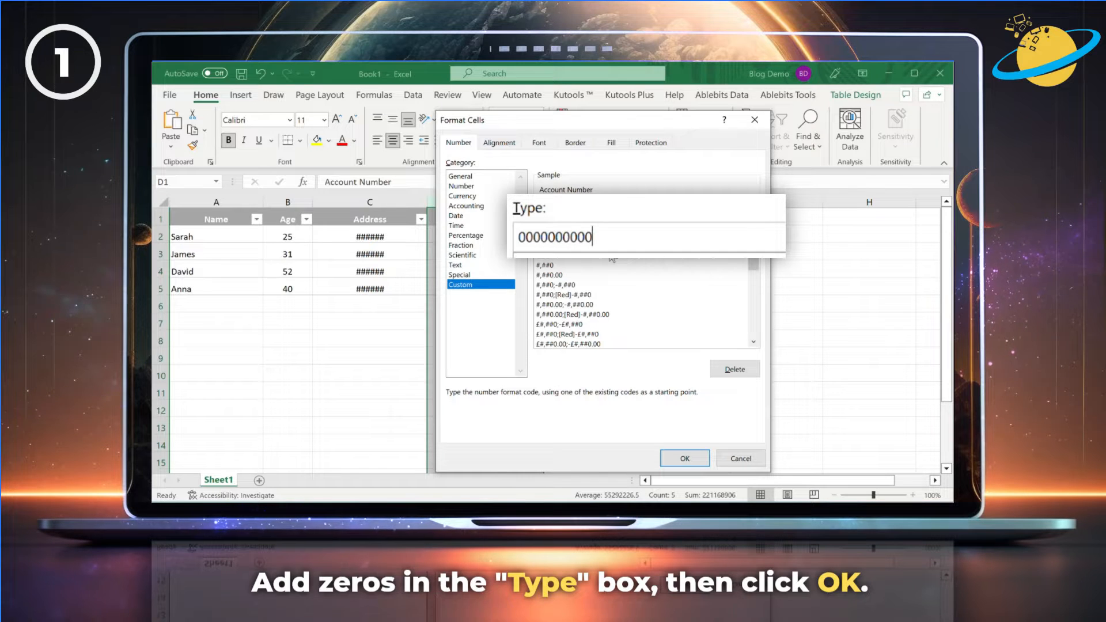
{"action": "left_click", "coordinate": [708, 458]}
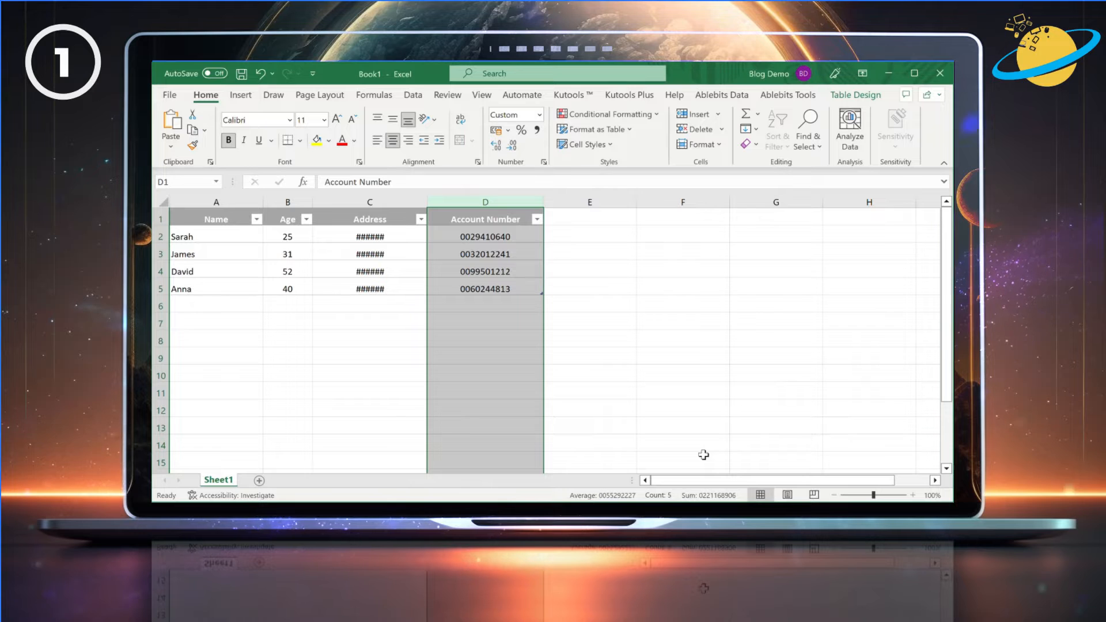
{"action": "left_click", "coordinate": [703, 455]}
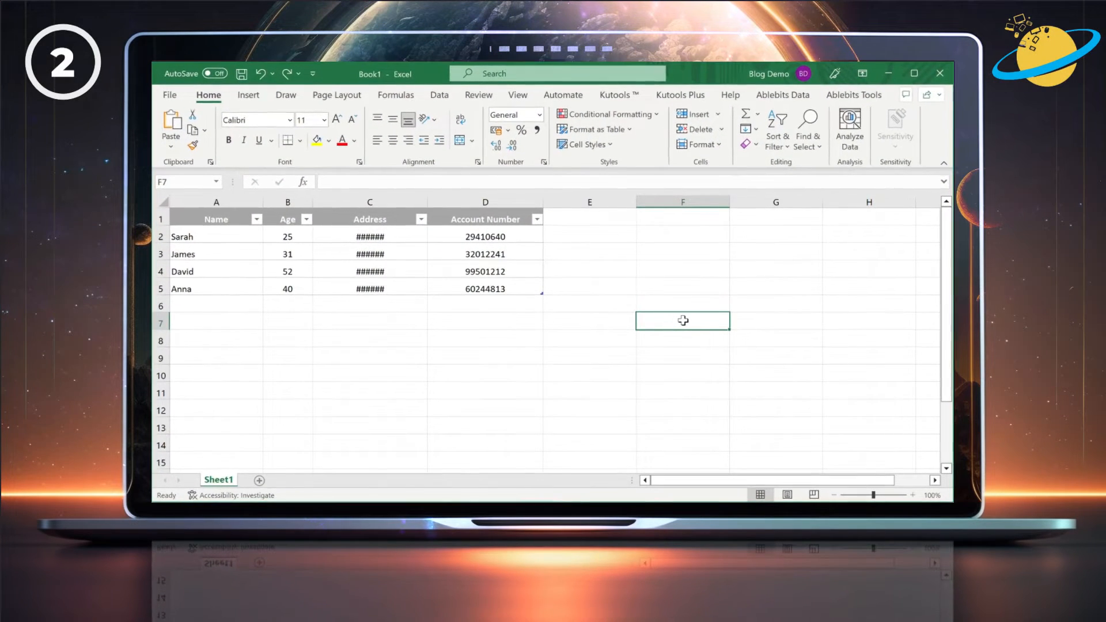
Step: Set the number format of the entire Account Number column (column D) to Text
{"action": "left_click", "coordinate": [516, 201]}
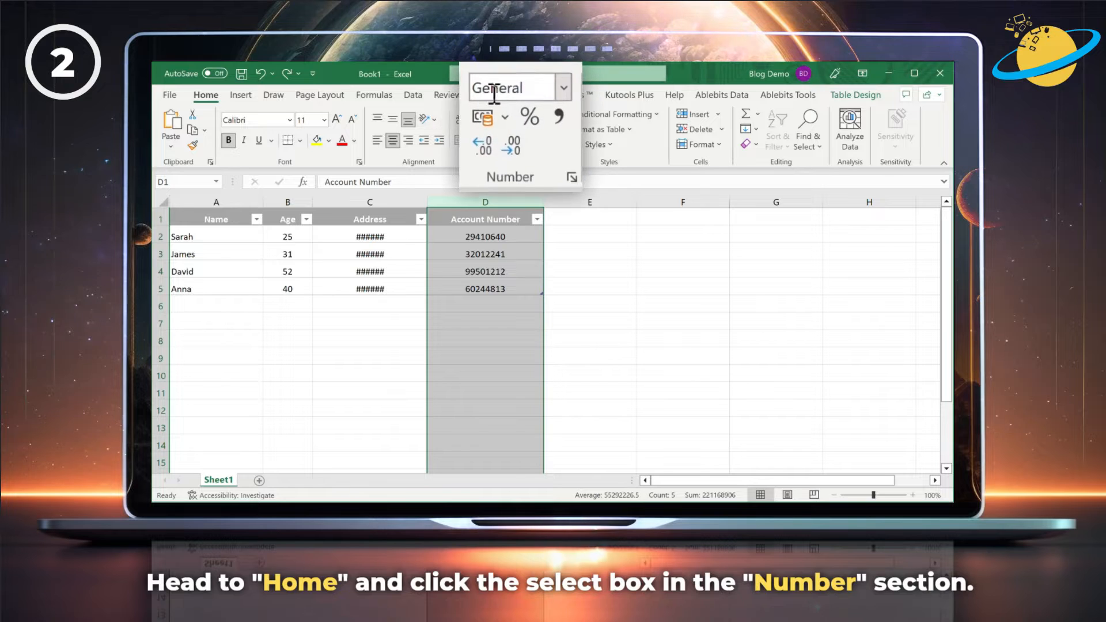
{"action": "left_click", "coordinate": [539, 115]}
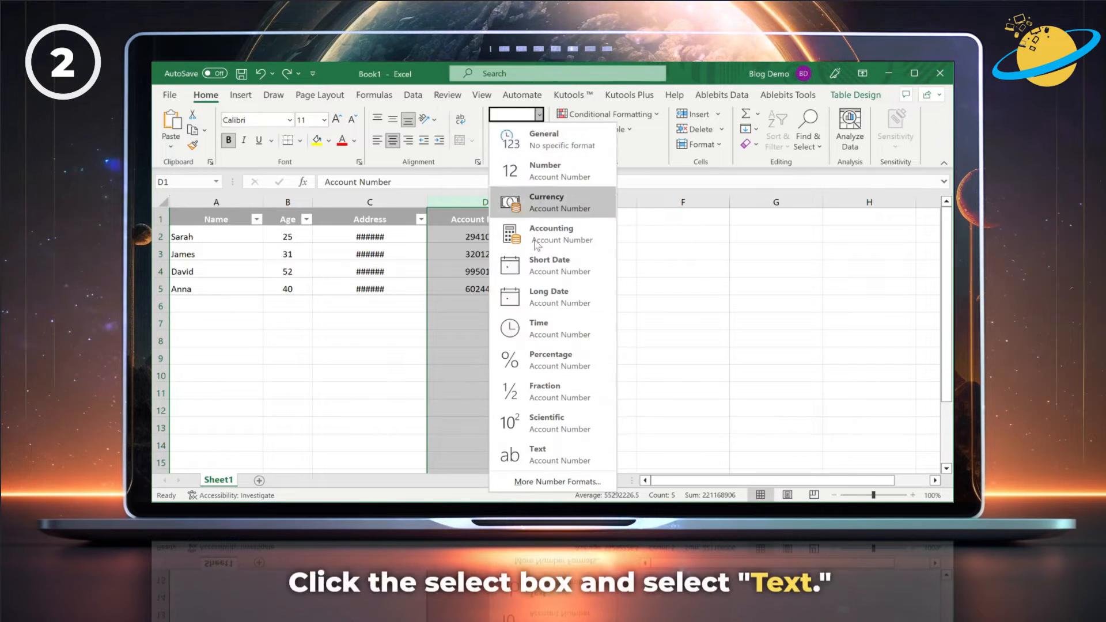
{"action": "left_click", "coordinate": [549, 452]}
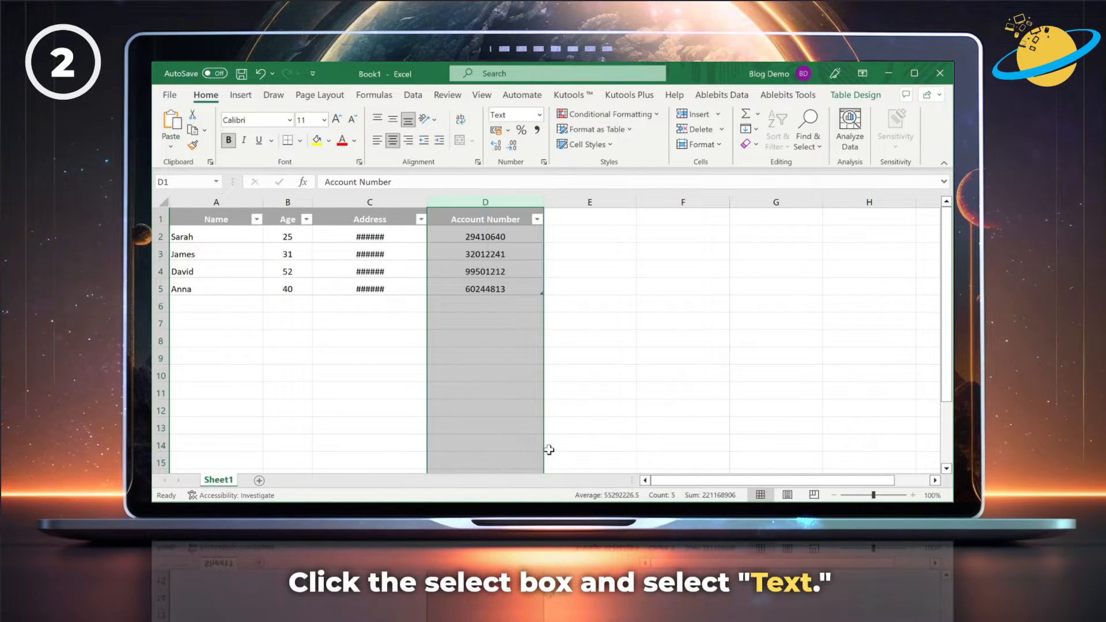
Step: Enter a ten-digit account number starting with two zeros in cell D6, below the existing account numbers
{"action": "left_click", "coordinate": [509, 307]}
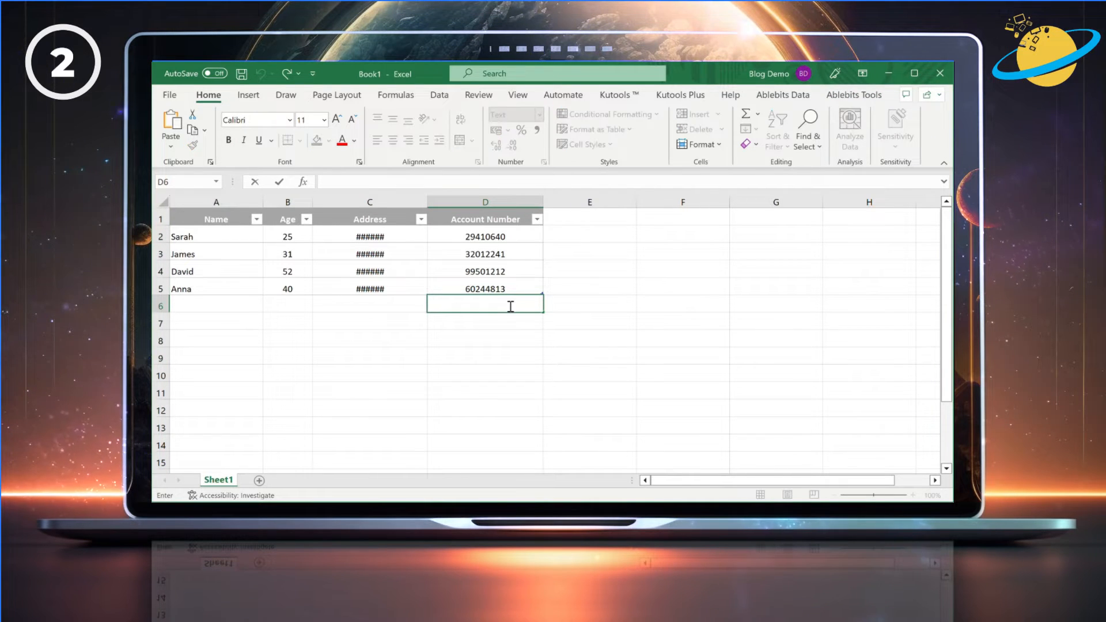
{"action": "type", "text": "0012345678"}
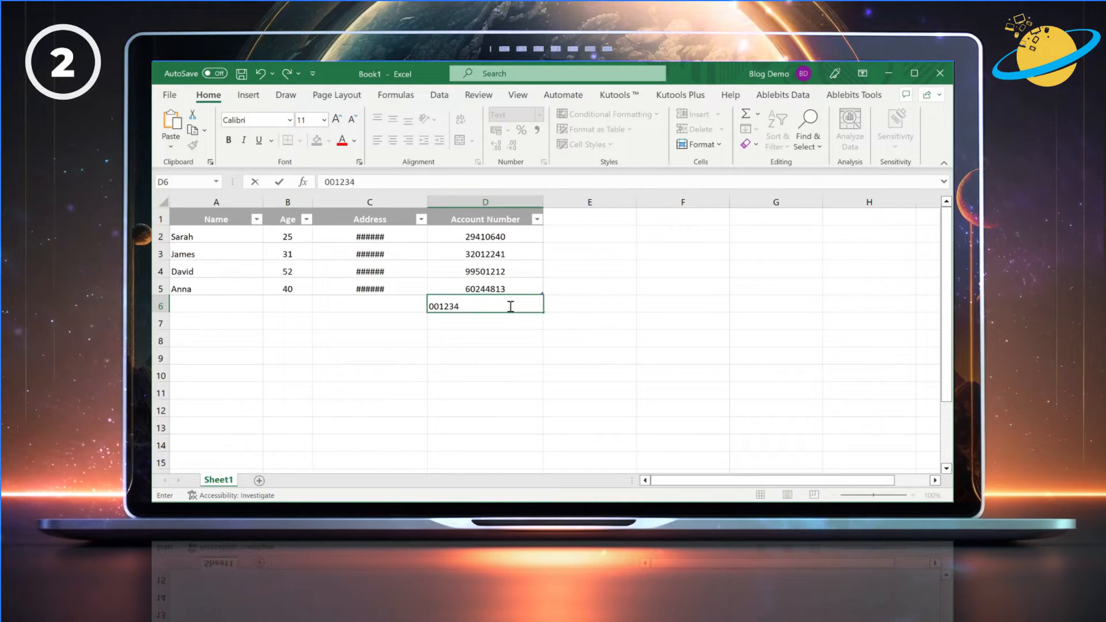
{"action": "left_click", "coordinate": [578, 322]}
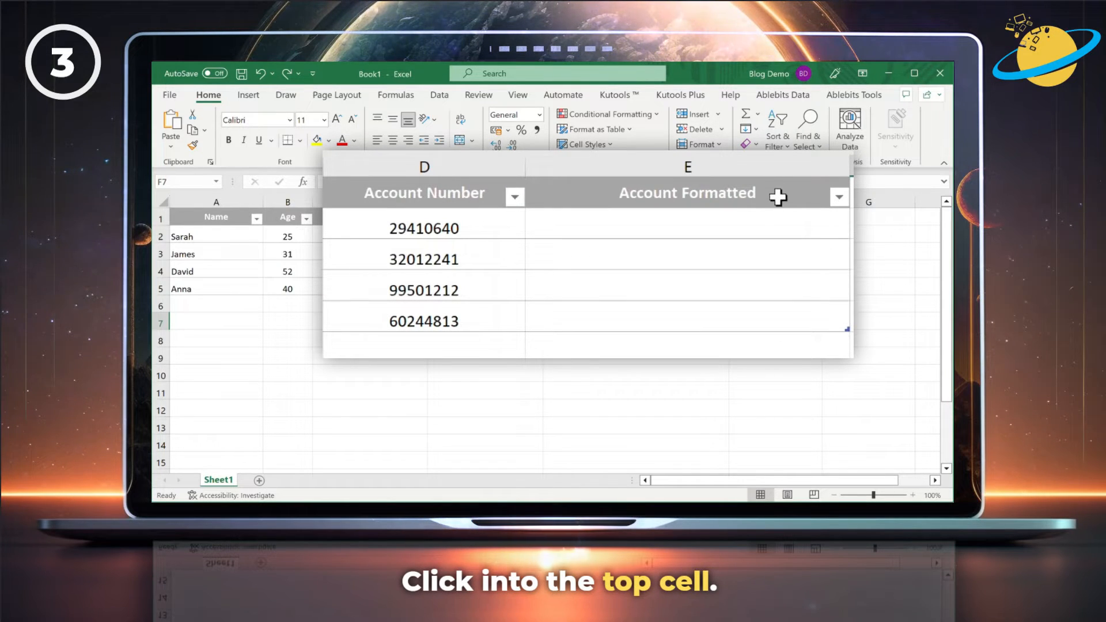
{"action": "left_click", "coordinate": [720, 224]}
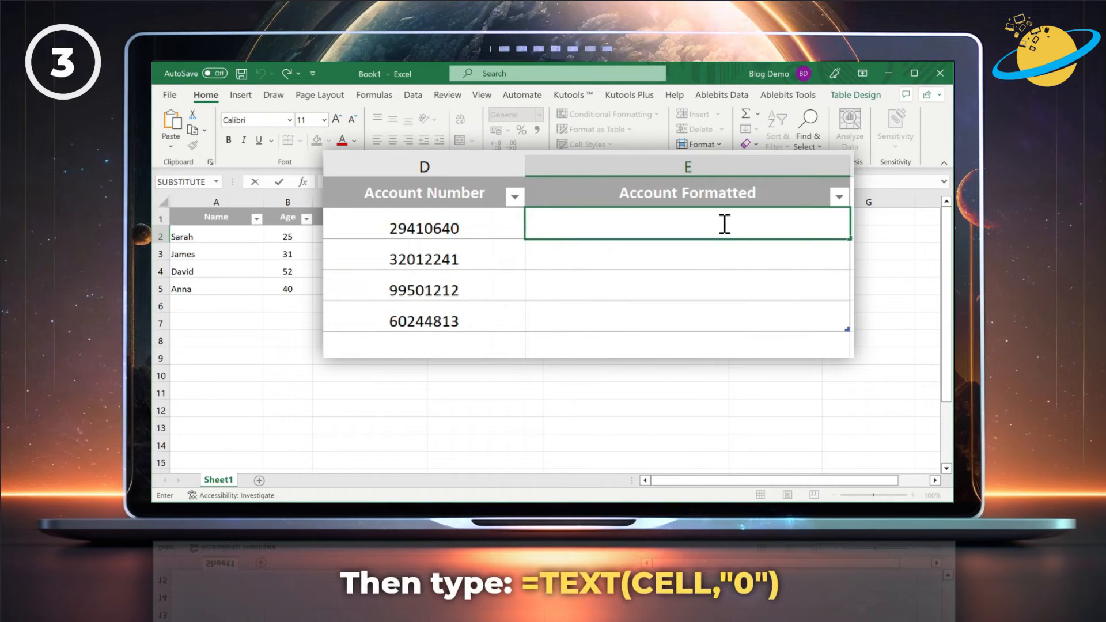
{"action": "type", "text": "=TEX"}
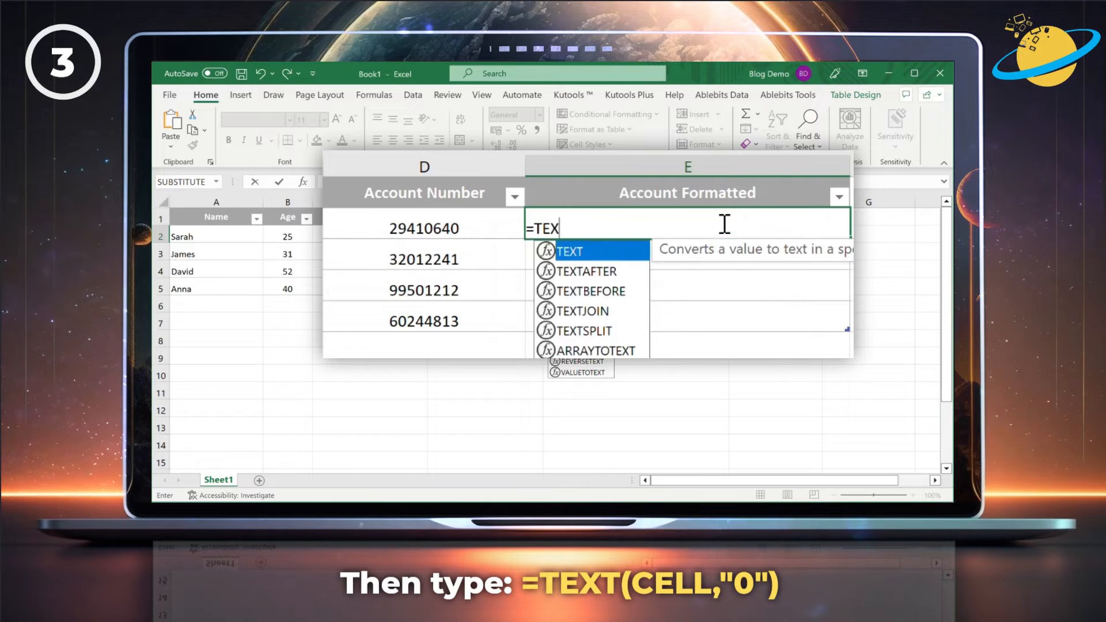
{"action": "type", "text": "T("}
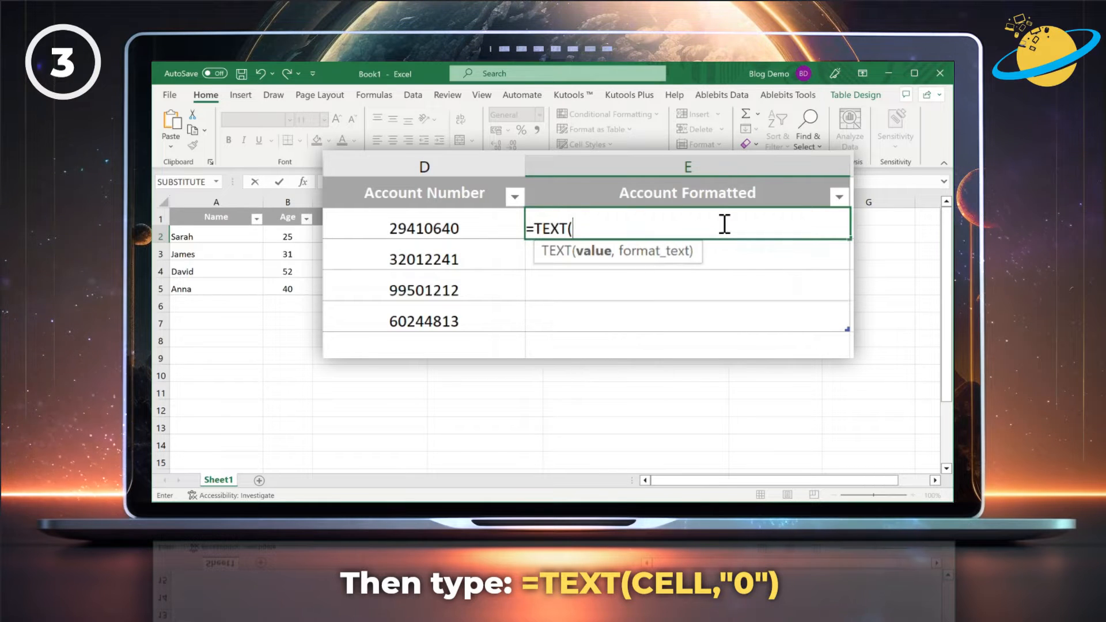
{"action": "type", "text": "D2,\"0000000000"}
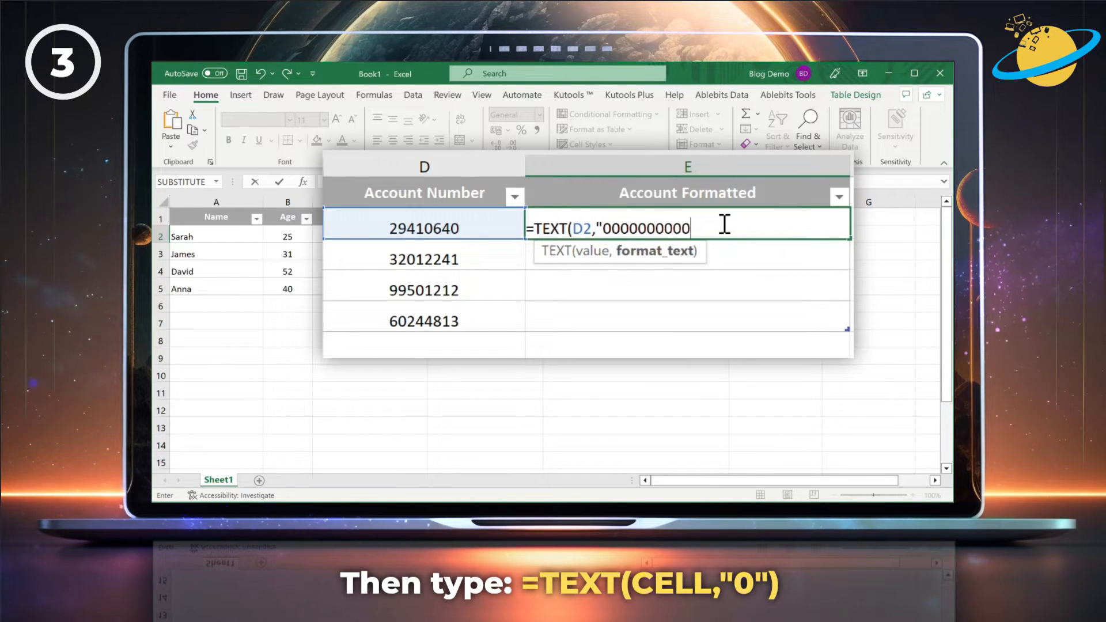
{"action": "type", "text": "\")"}
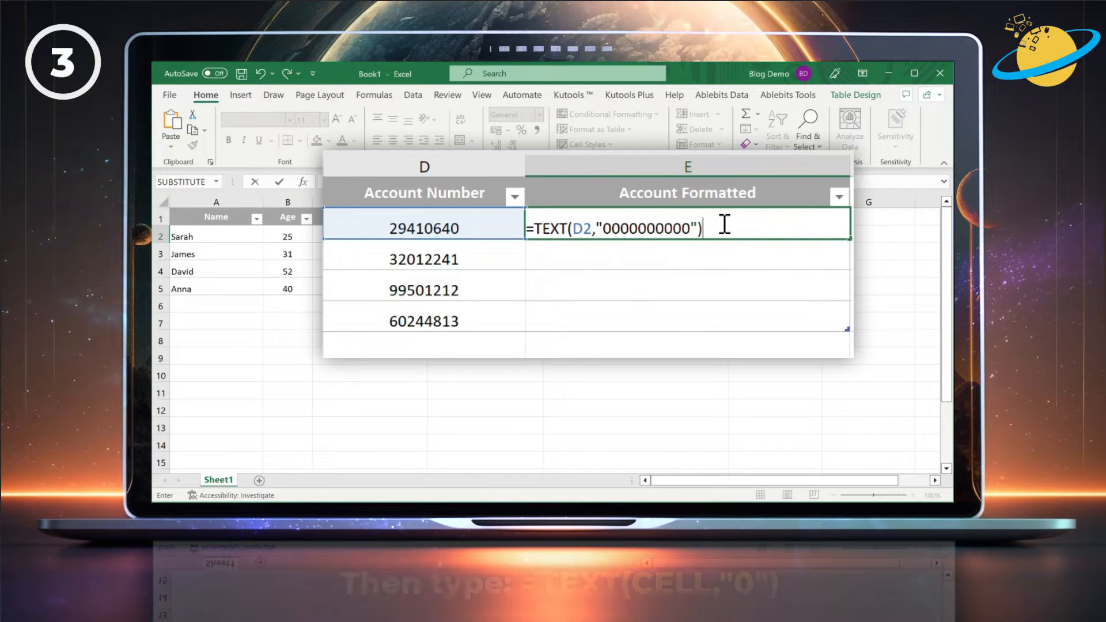
{"action": "key", "text": "Return"}
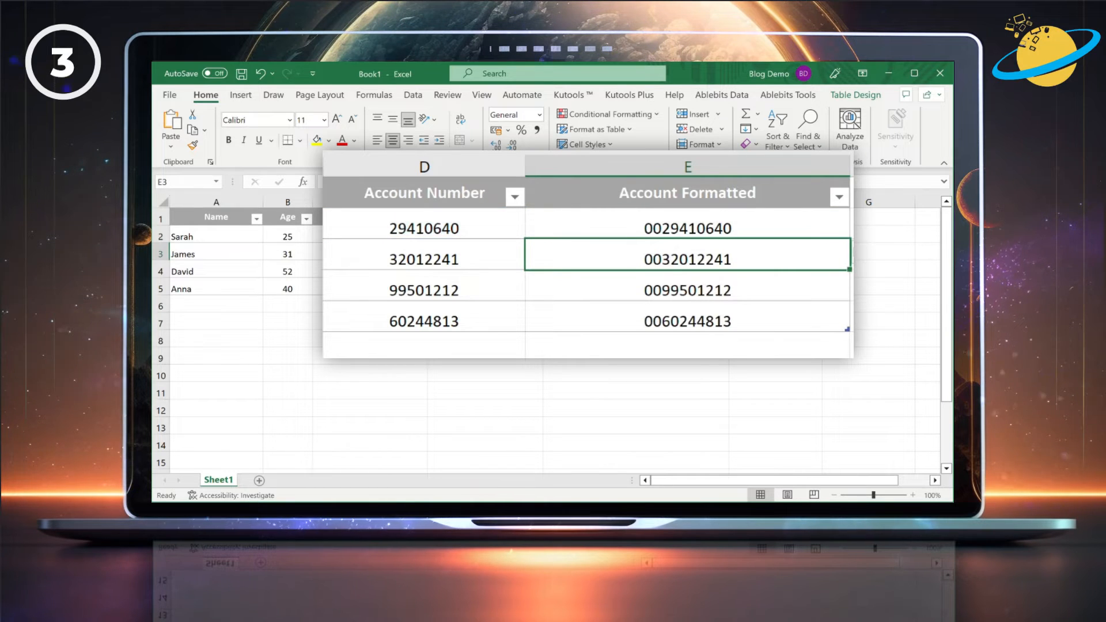
Step: Undo the automatic column fill and the TEXT formula entry in the Account Formatted column
{"action": "key", "text": "ctrl+z"}
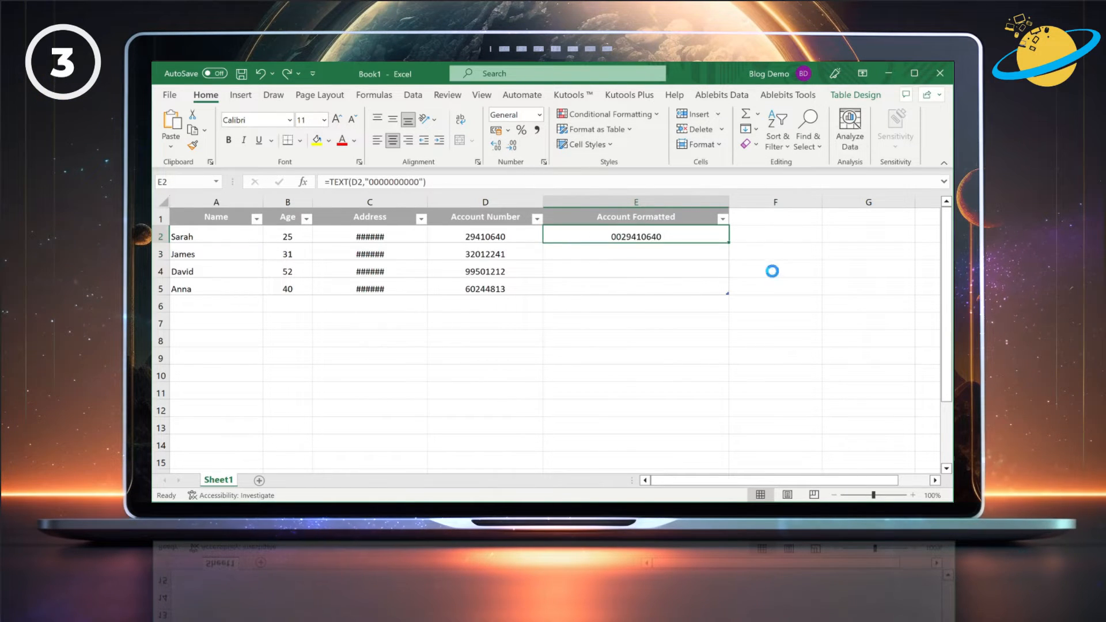
{"action": "key", "text": "ctrl+z"}
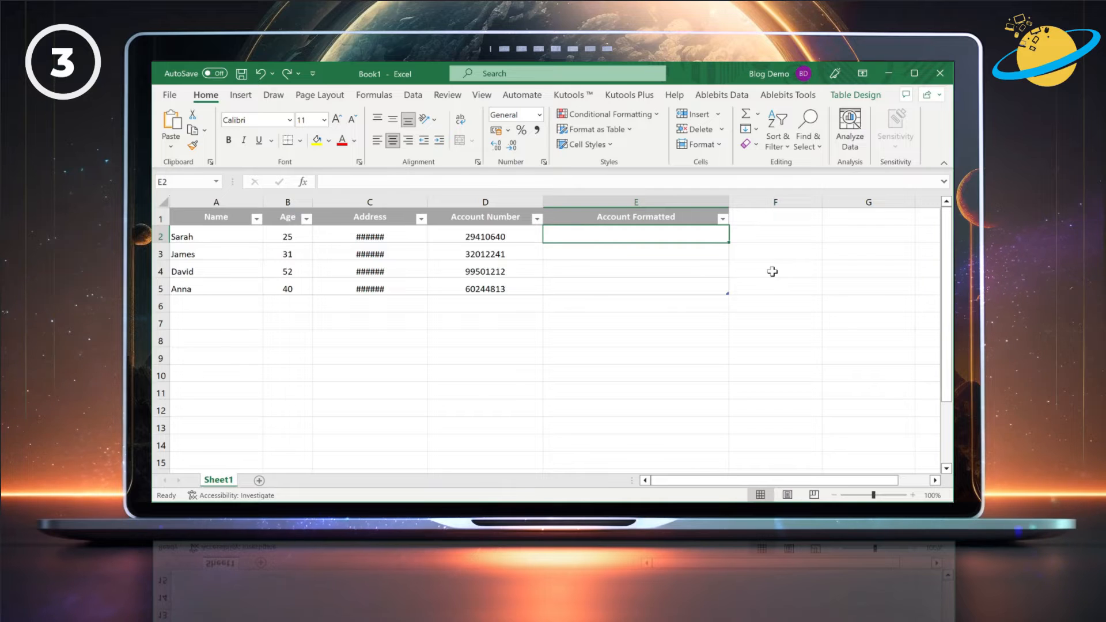
Step: Enter the formula ="00"&D2 in cell E2 of the Account Formatted column
{"action": "double_click", "coordinate": [654, 234]}
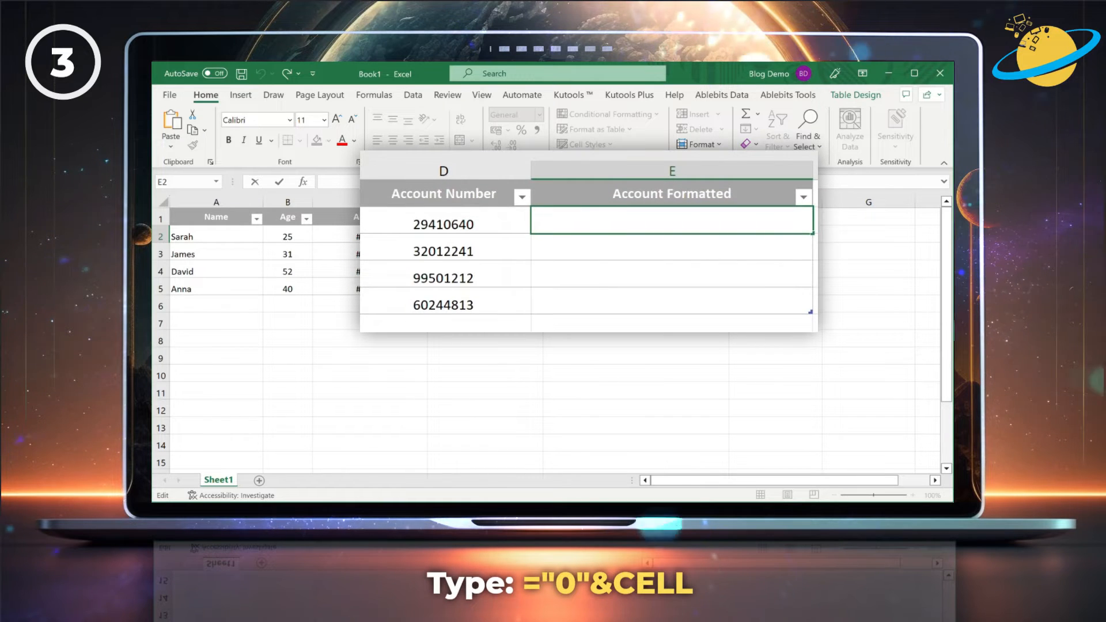
{"action": "type", "text": "="}
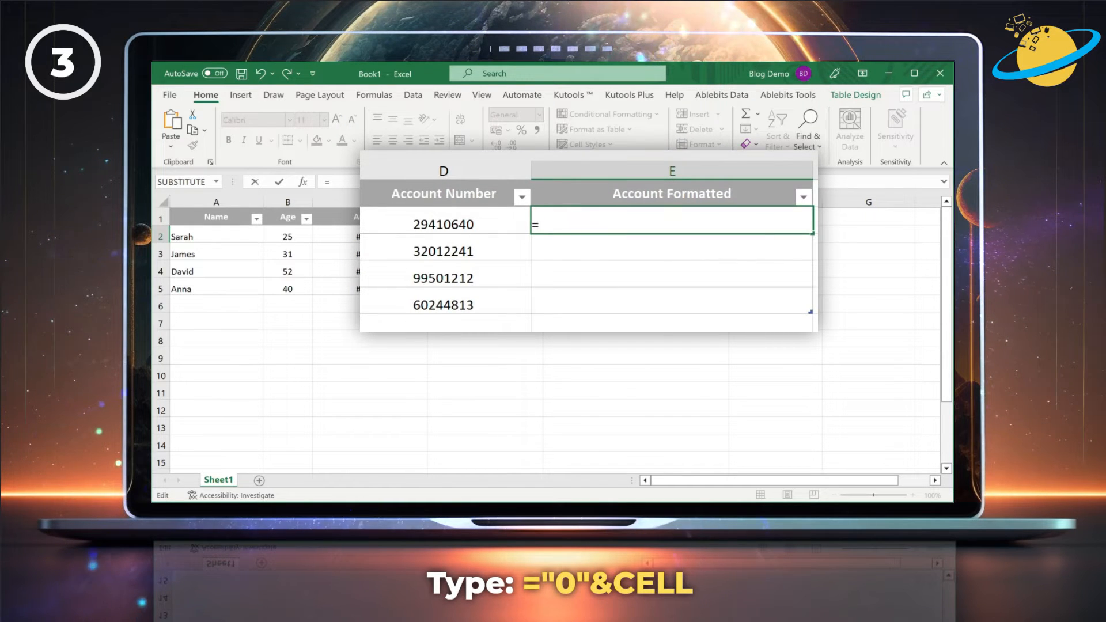
{"action": "type", "text": "\"00\"&"}
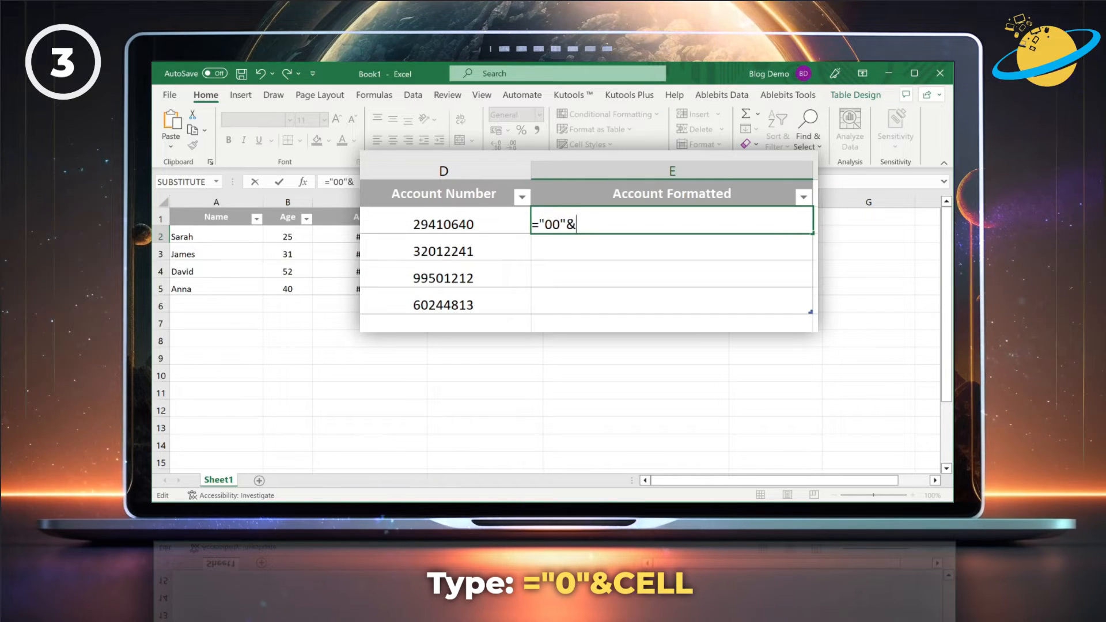
{"action": "type", "text": "2"}
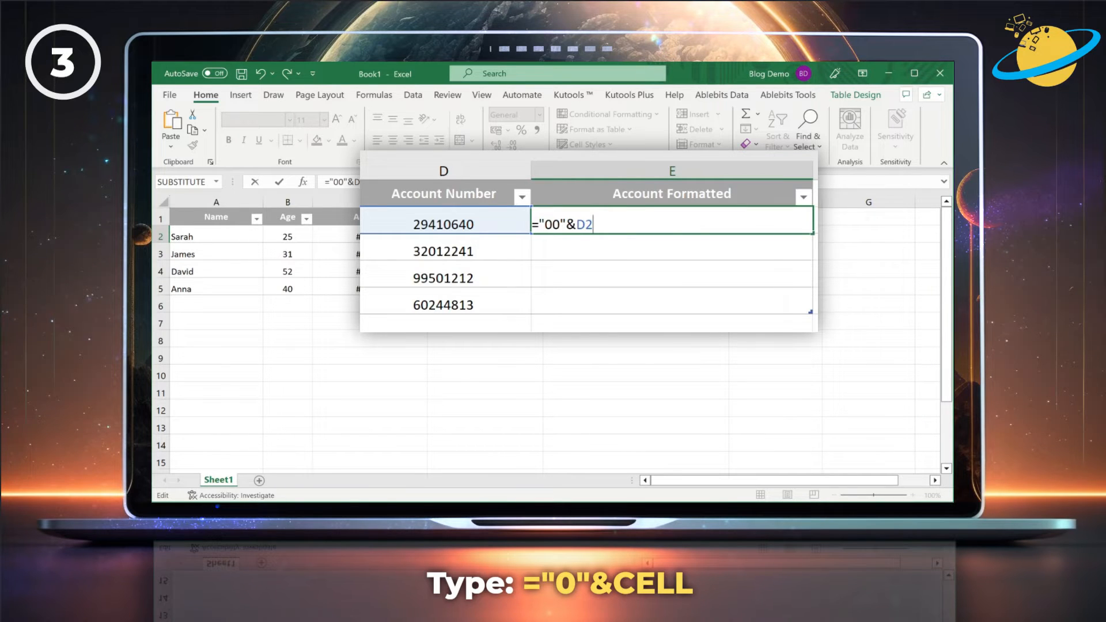
{"action": "key", "text": "Return"}
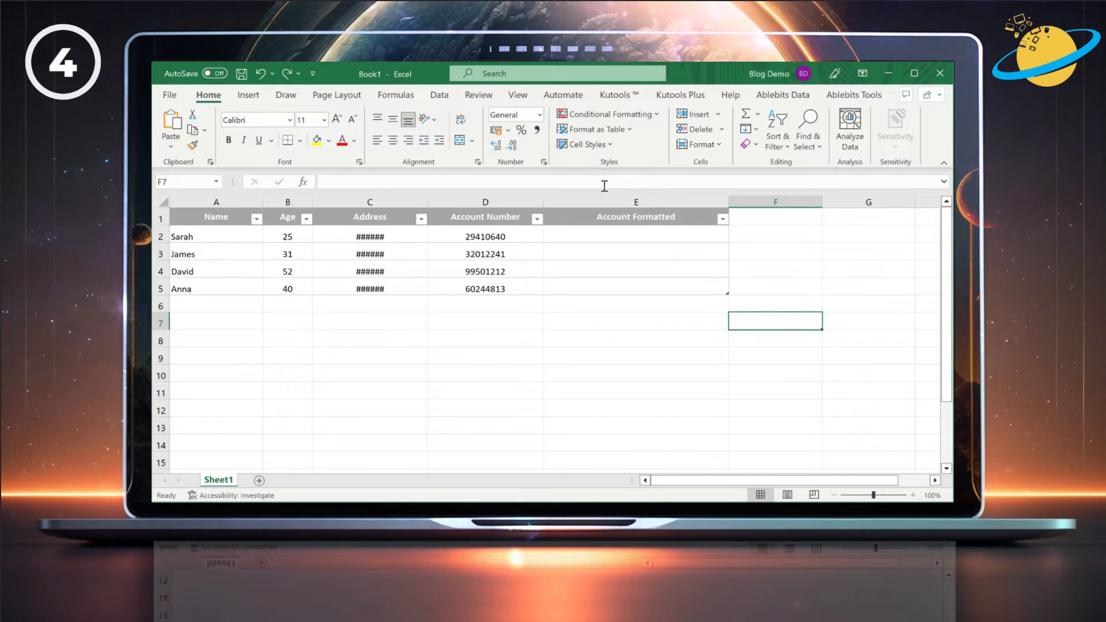
Step: Record an empty macro named Apostrophe with shortcut Ctrl+a, stored in This Workbook, and stop the recording
{"action": "left_click", "coordinate": [517, 95]}
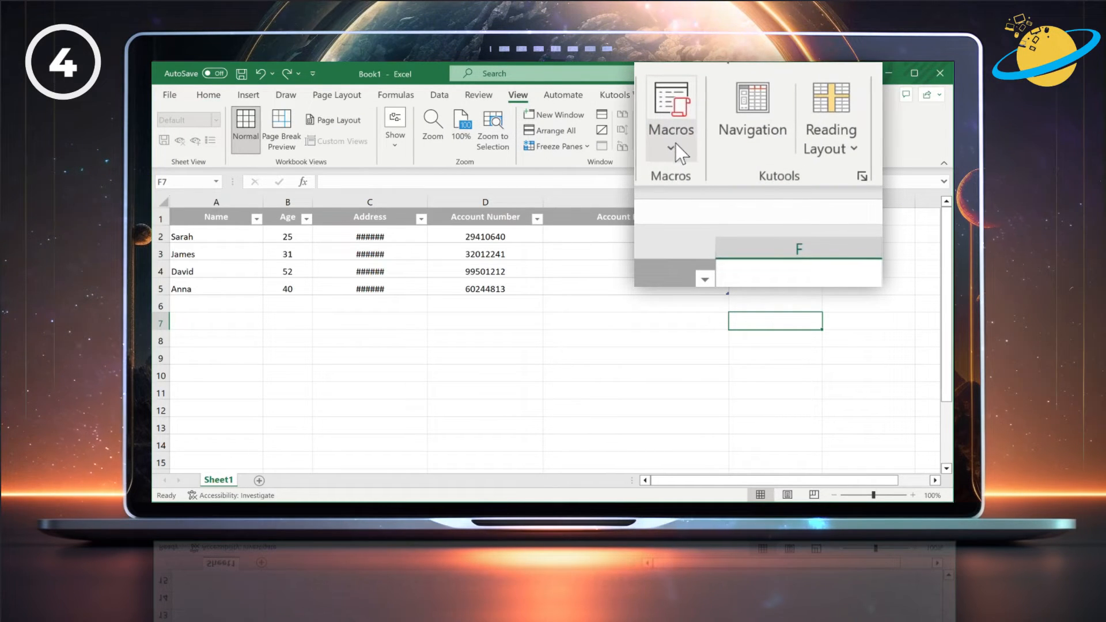
{"action": "left_click", "coordinate": [671, 147]}
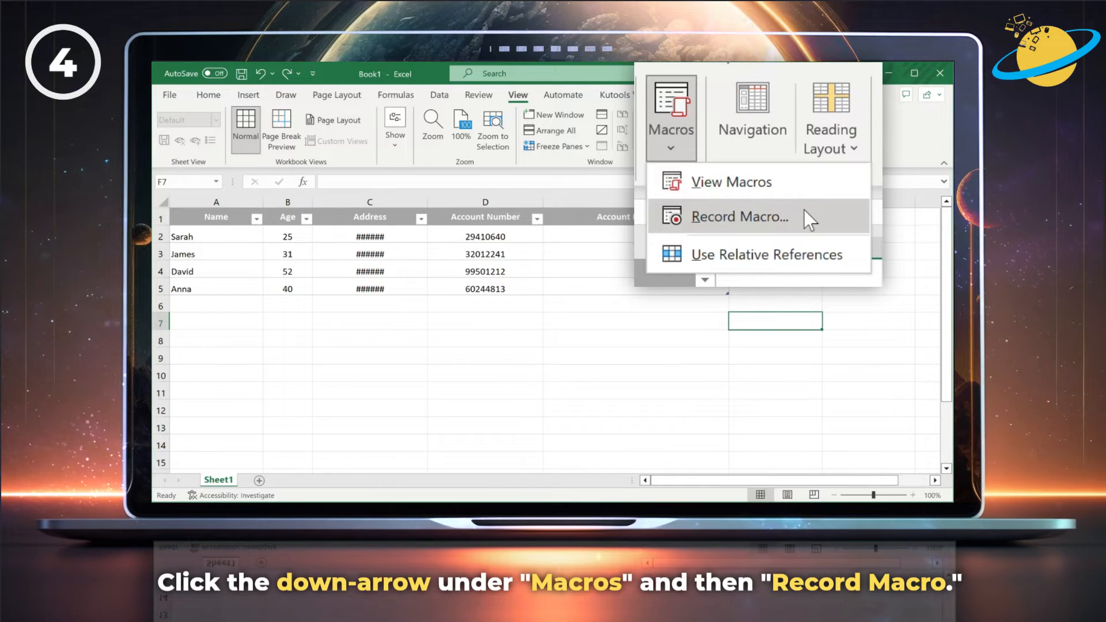
{"action": "left_click", "coordinate": [779, 181]}
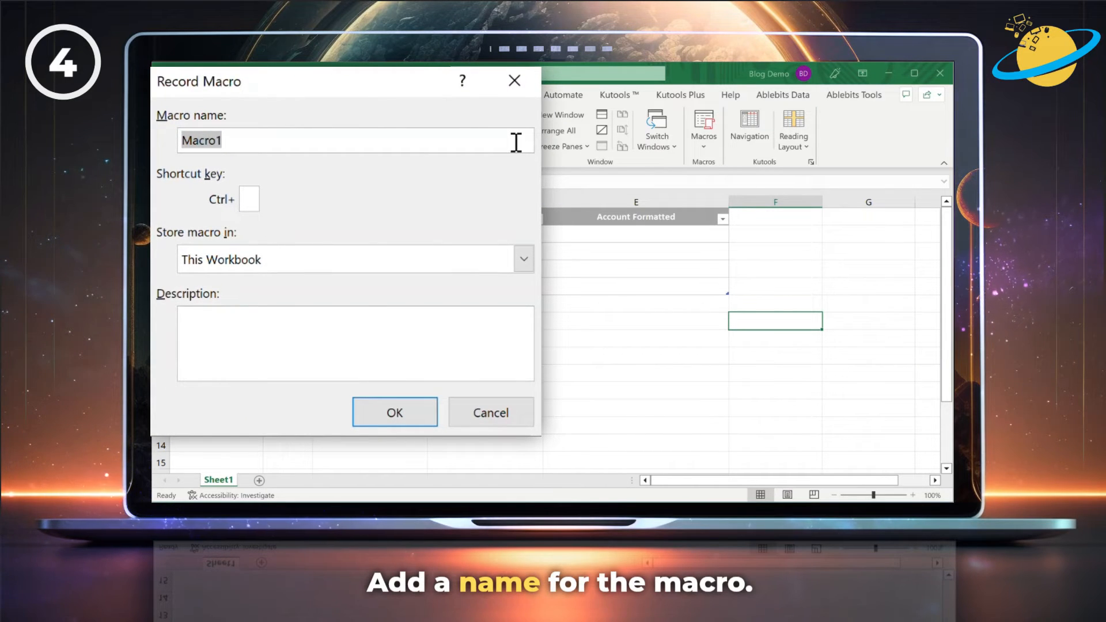
{"action": "type", "text": "Apostrophe"}
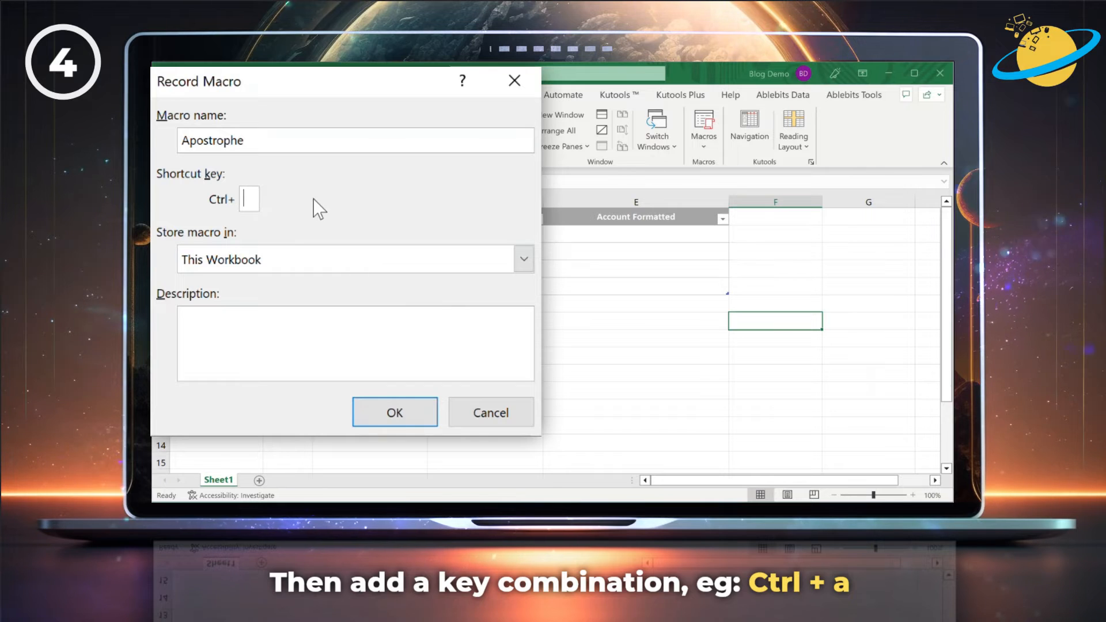
{"action": "type", "text": "a"}
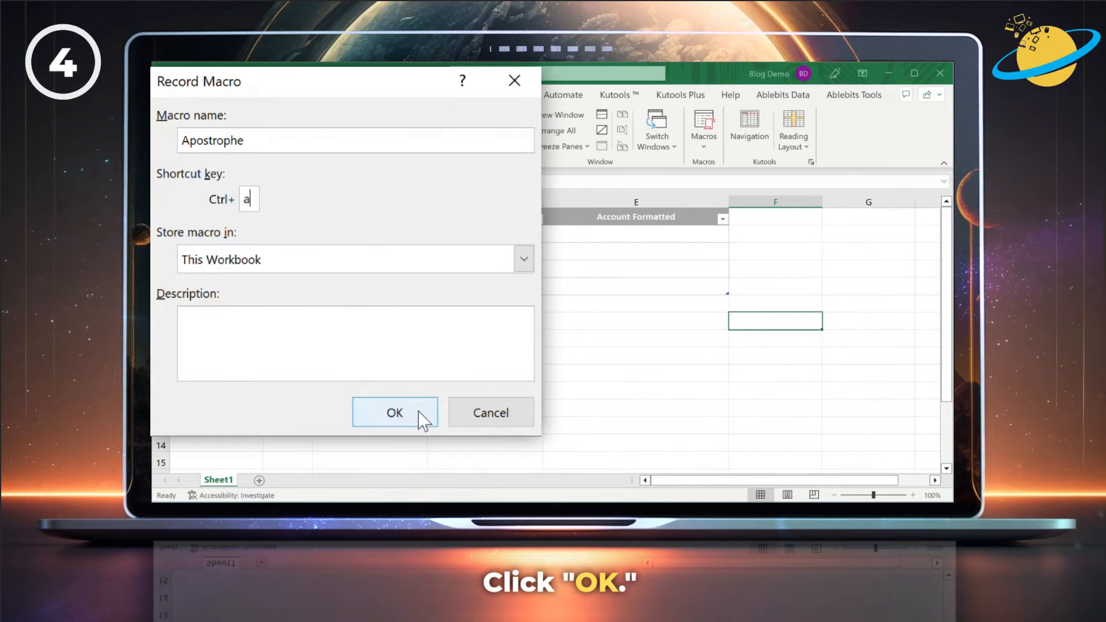
{"action": "left_click", "coordinate": [394, 413]}
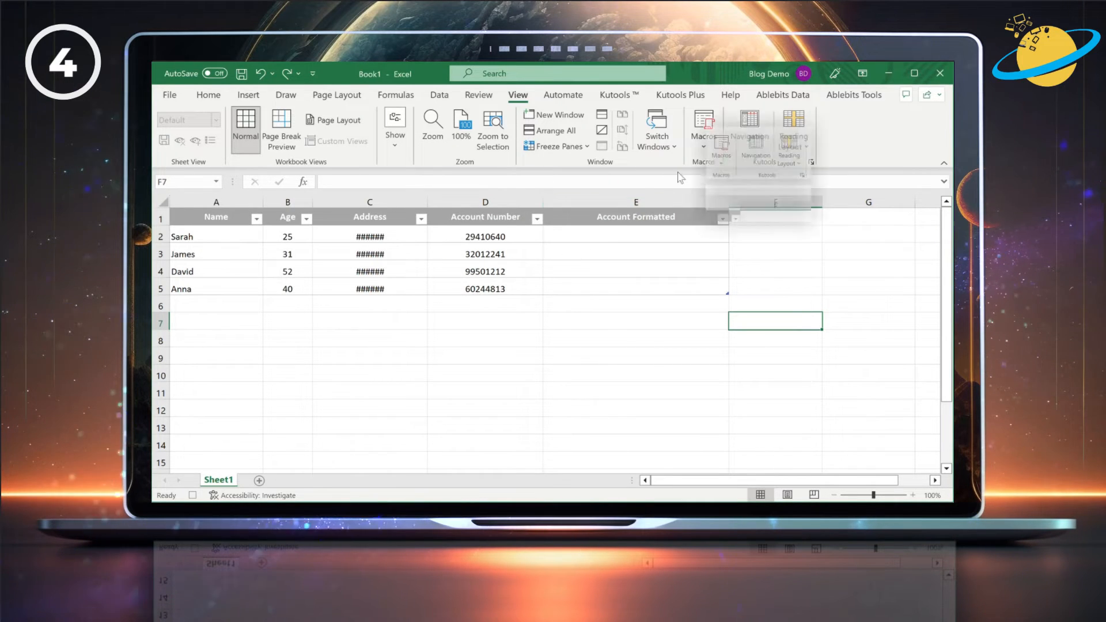
{"action": "left_click", "coordinate": [670, 149]}
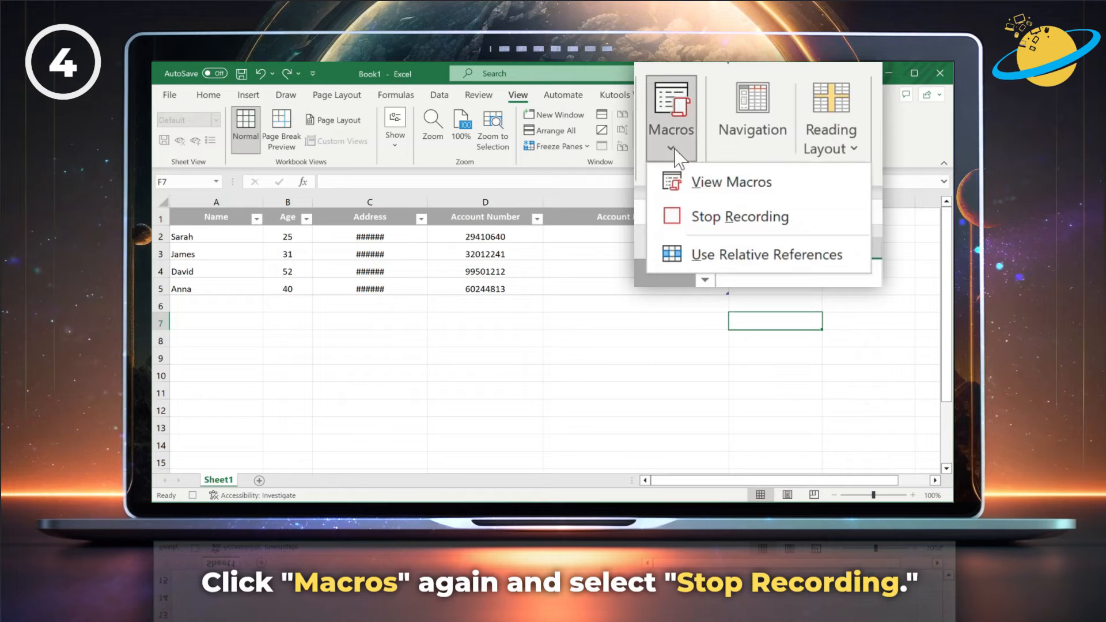
{"action": "left_click", "coordinate": [813, 218]}
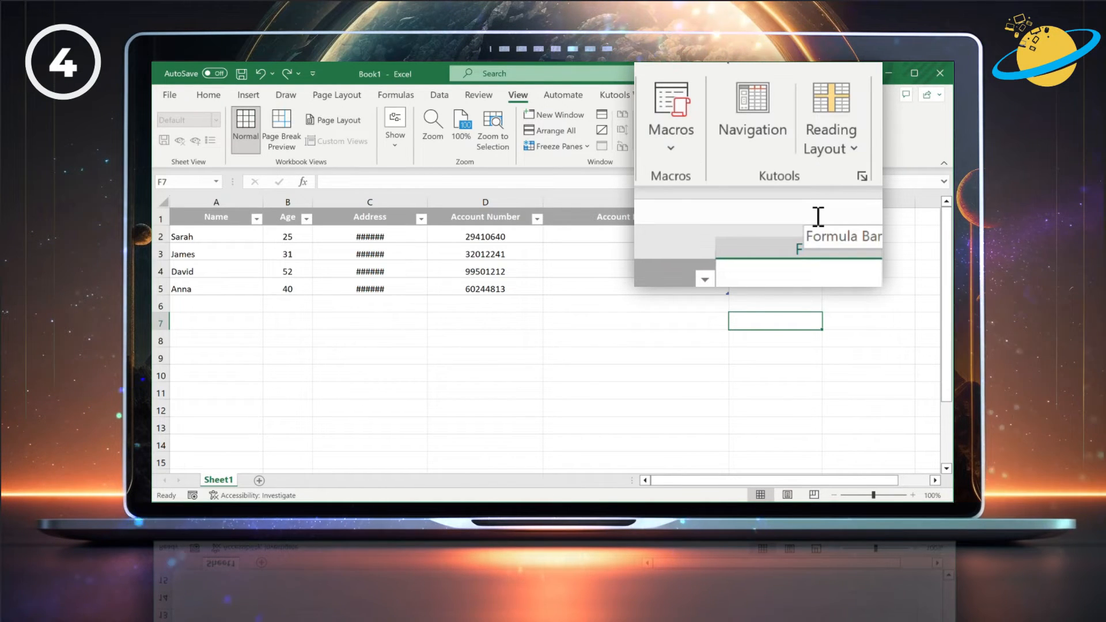
Step: Step into the Apostrophe macro from the macro list to open its code
{"action": "left_click", "coordinate": [682, 148]}
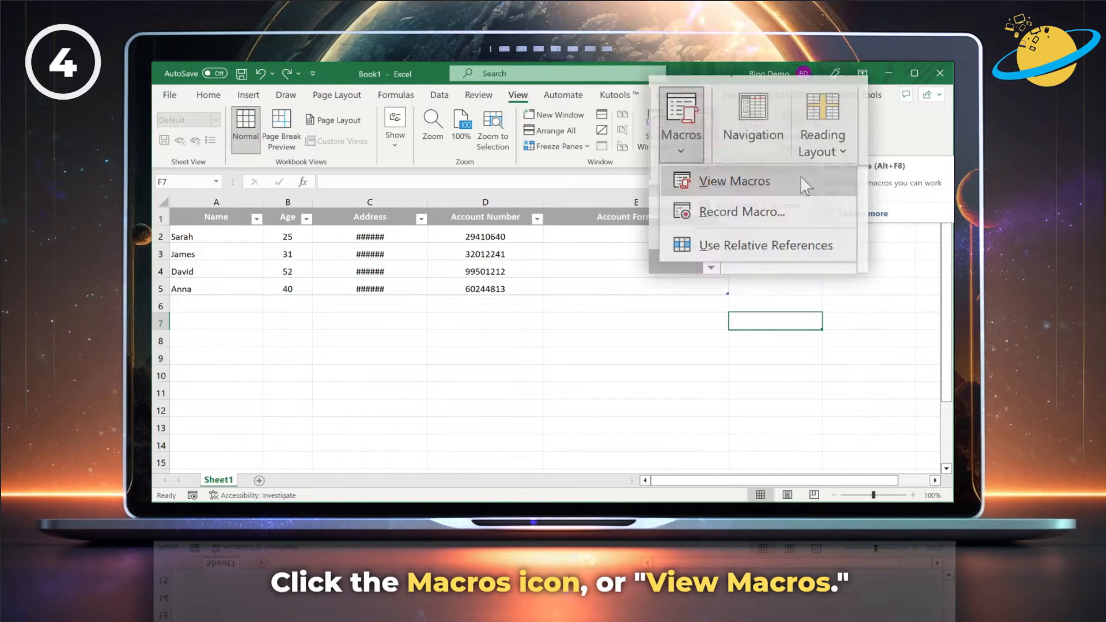
{"action": "left_click", "coordinate": [800, 176]}
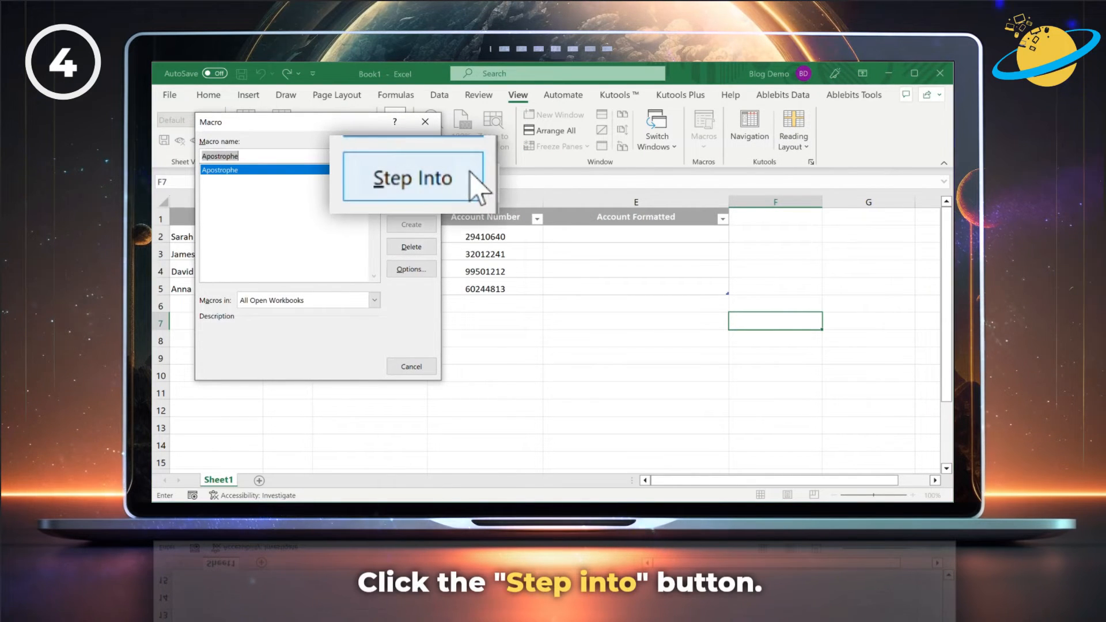
{"action": "left_click", "coordinate": [428, 179]}
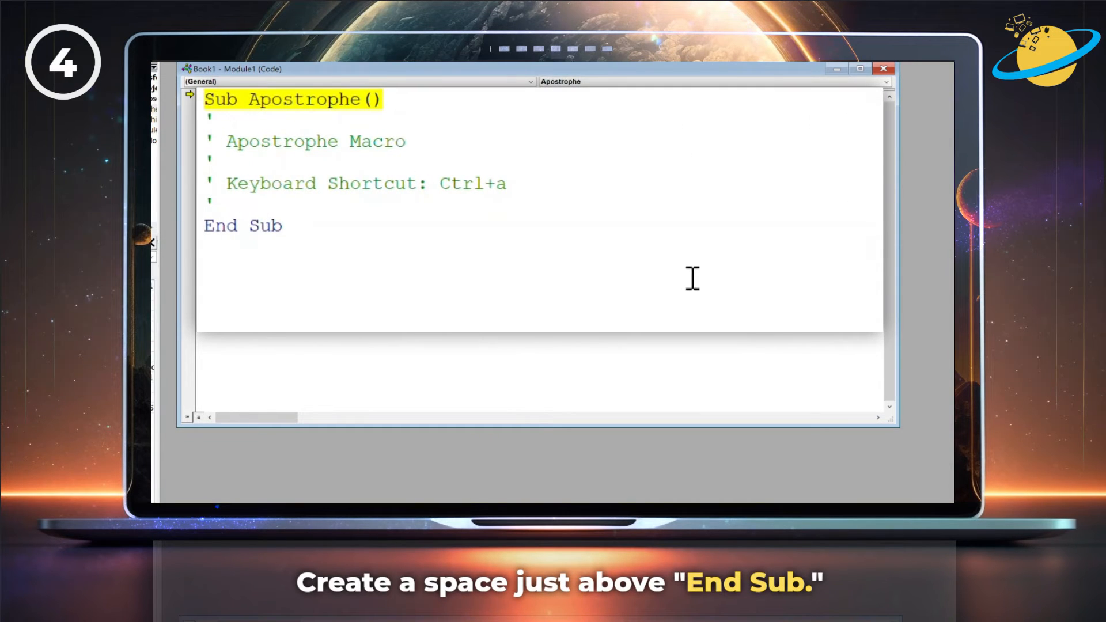
Step: Add a For Each cell In Selection loop to the Apostrophe macro setting non-empty cells to "'00" & cell.Value, and close the code editor, stopping the debugger
{"action": "left_click", "coordinate": [334, 203]}
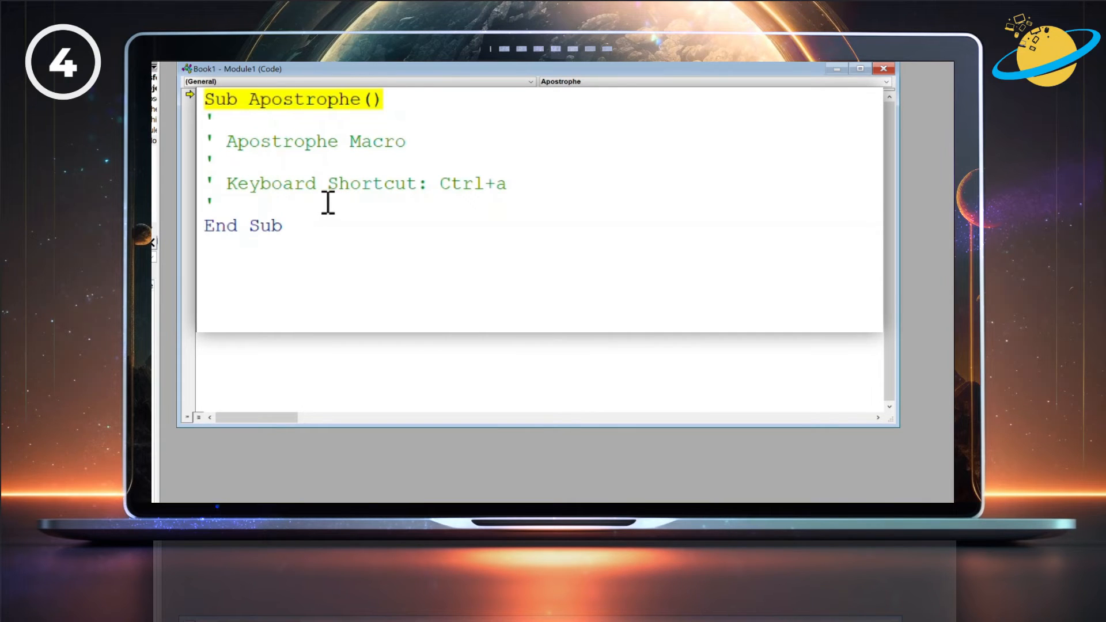
{"action": "key", "text": "Return"}
{"action": "type", "text": "Dim cell As Range For Each cell In Selection If cell.Value <> \"\" Then cell.Value = \"'00\" & cell.Value Next"}
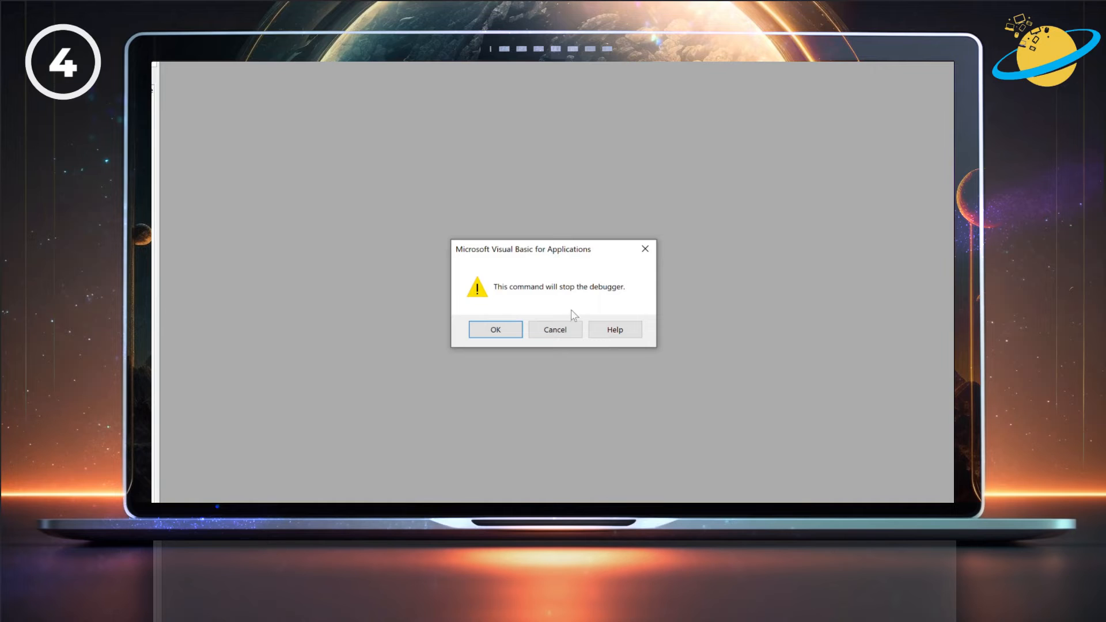
{"action": "left_click", "coordinate": [497, 329]}
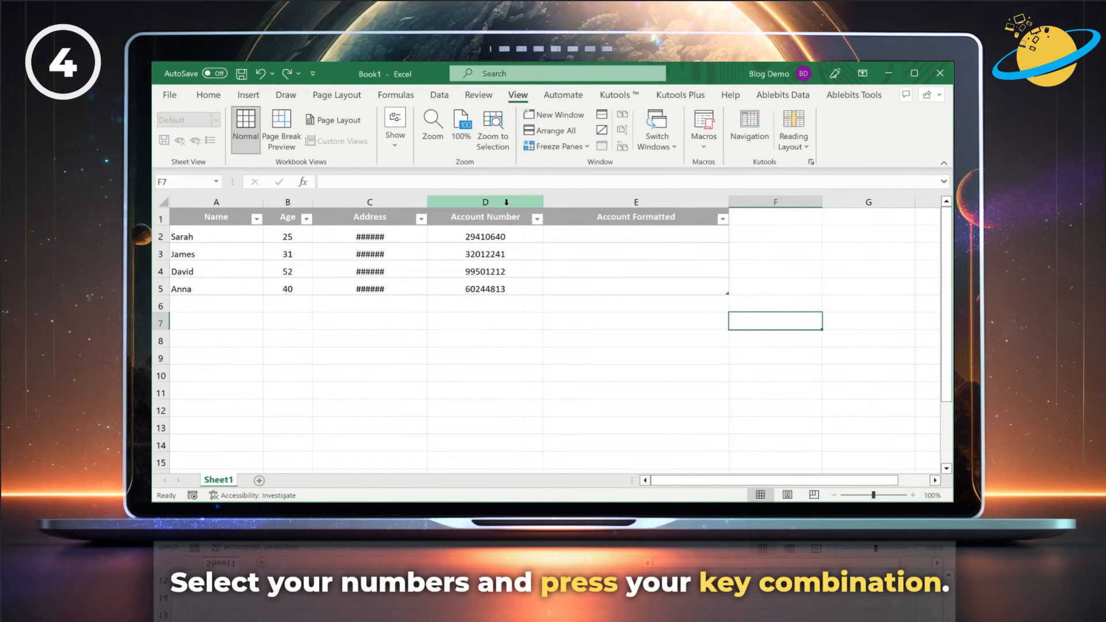
Step: Select the account numbers in cells D2 to D5 of the Account Number column
{"action": "left_click_drag", "start_coordinate": [494, 237], "coordinate": [513, 289]}
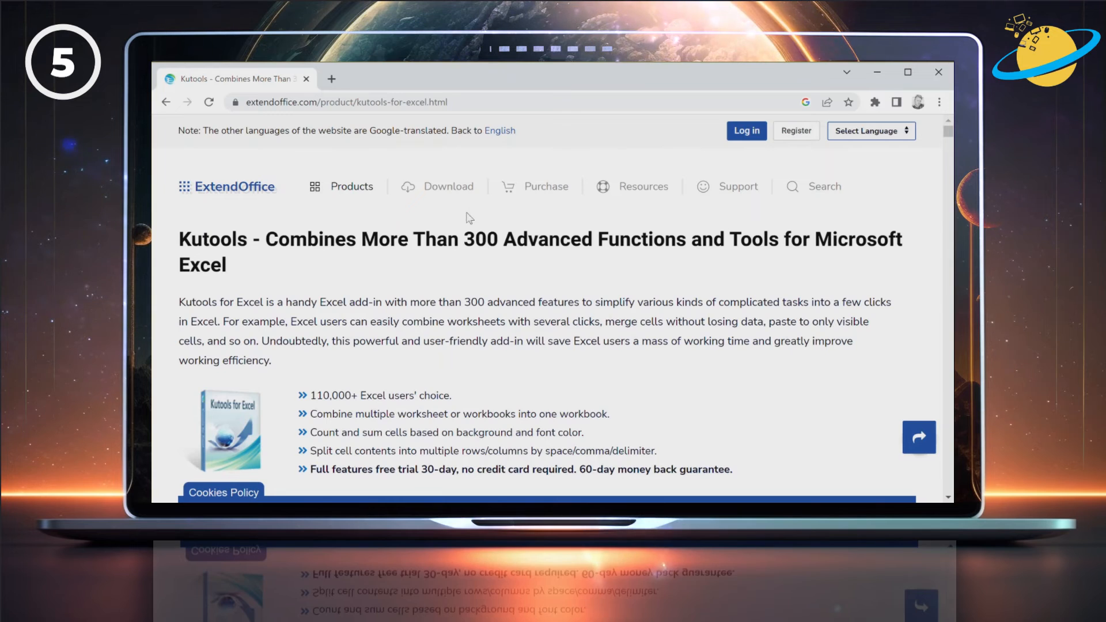
Step: Switch to the ExtendOffice website in the browser and choose the Kutools for Excel download
{"action": "mouse_move", "coordinate": [460, 194]}
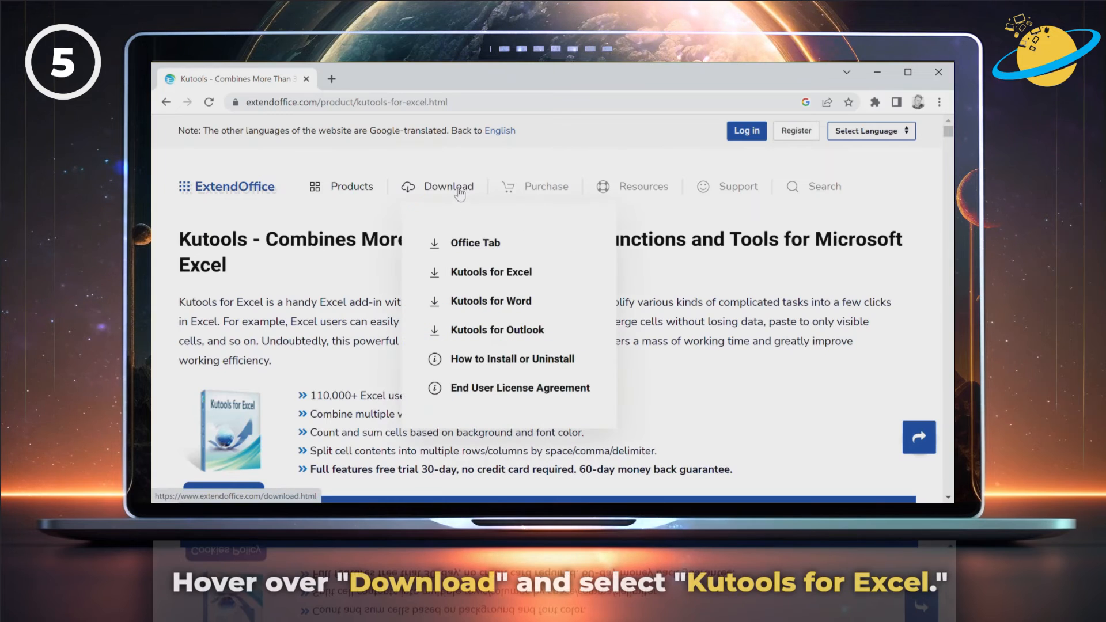
{"action": "left_click", "coordinate": [514, 277]}
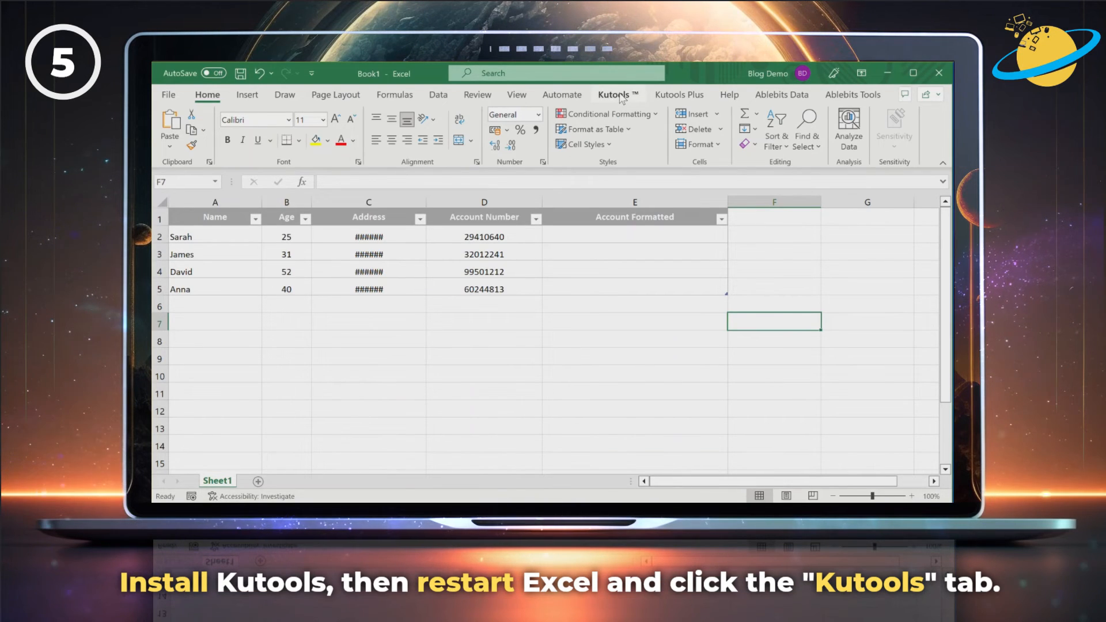
Step: Back in Excel, use Kutools Add Text to add 00 before the first character of the account numbers in D2:D5
{"action": "left_click", "coordinate": [620, 96]}
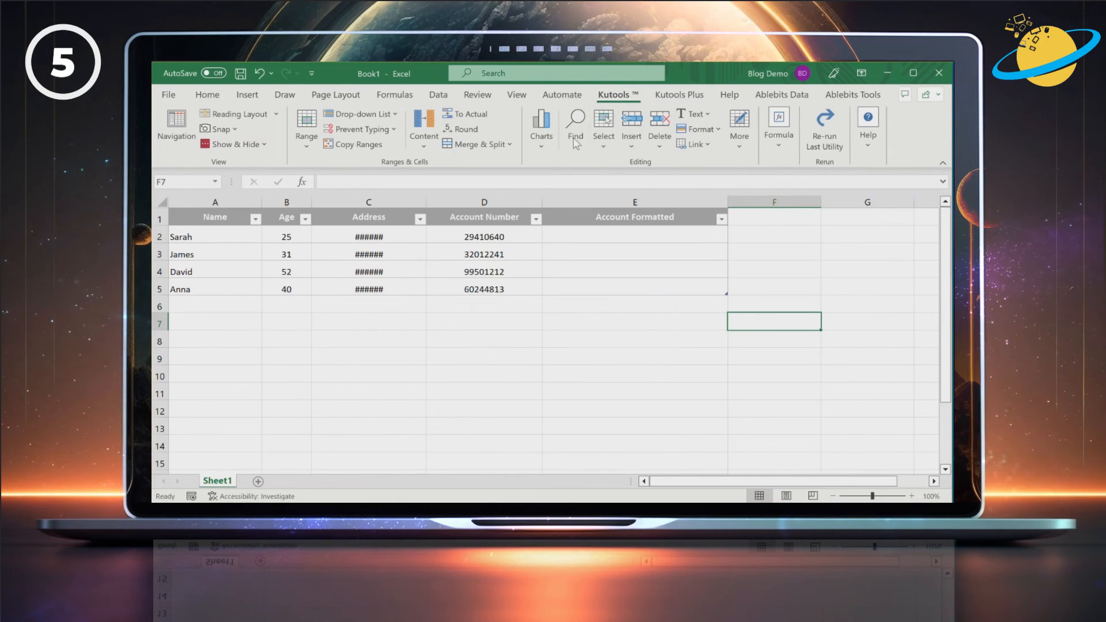
{"action": "left_click_drag", "start_coordinate": [520, 231], "coordinate": [516, 288]}
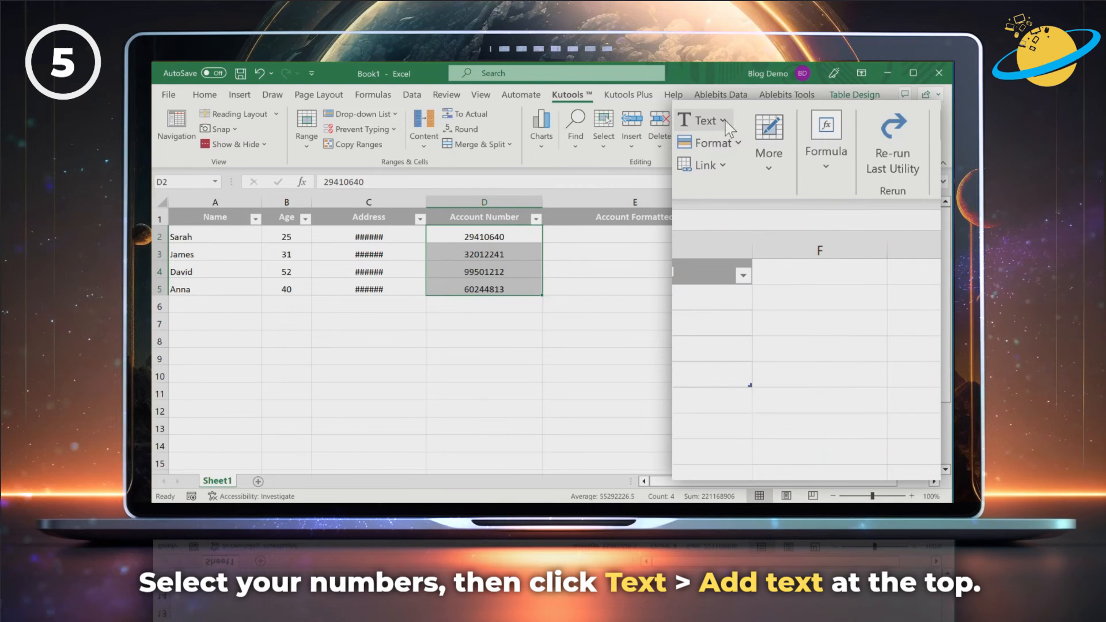
{"action": "left_click", "coordinate": [697, 114]}
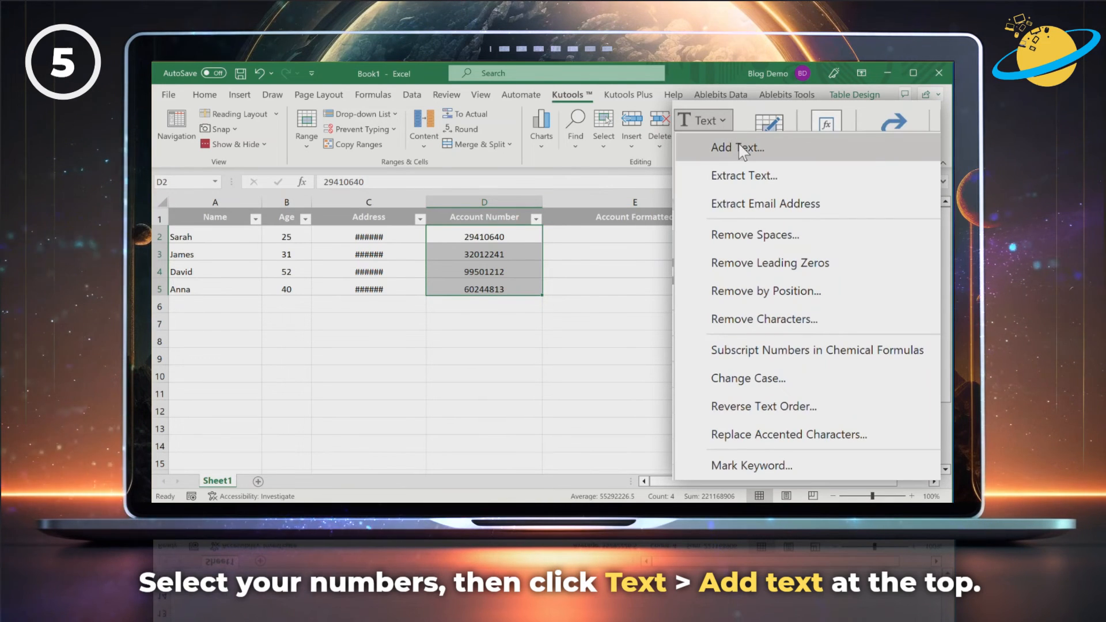
{"action": "left_click", "coordinate": [740, 148]}
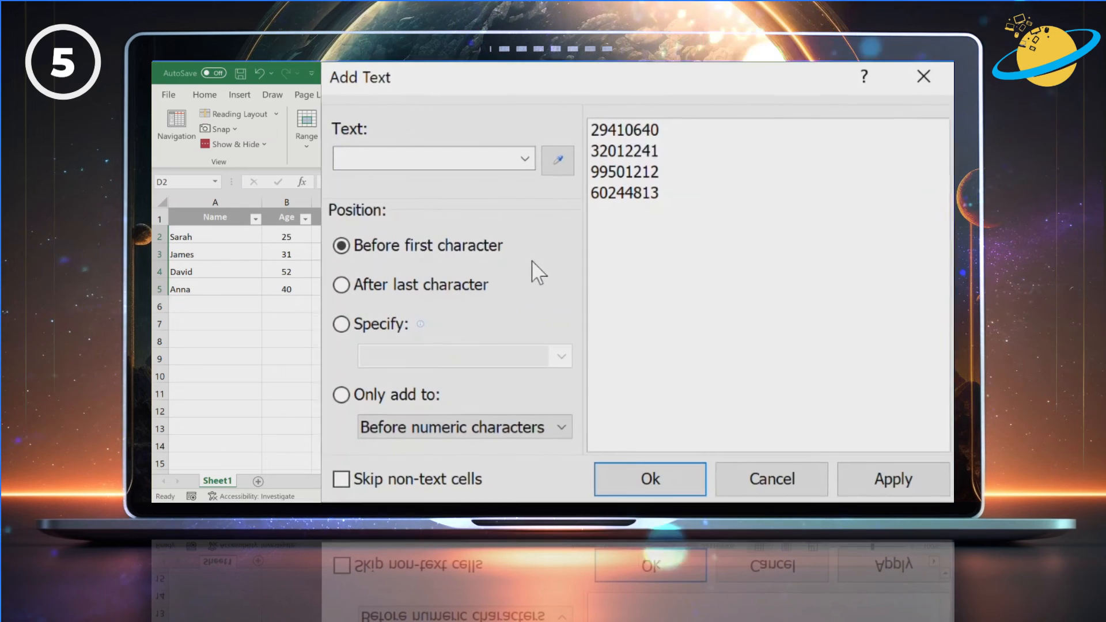
{"action": "left_click", "coordinate": [423, 161]}
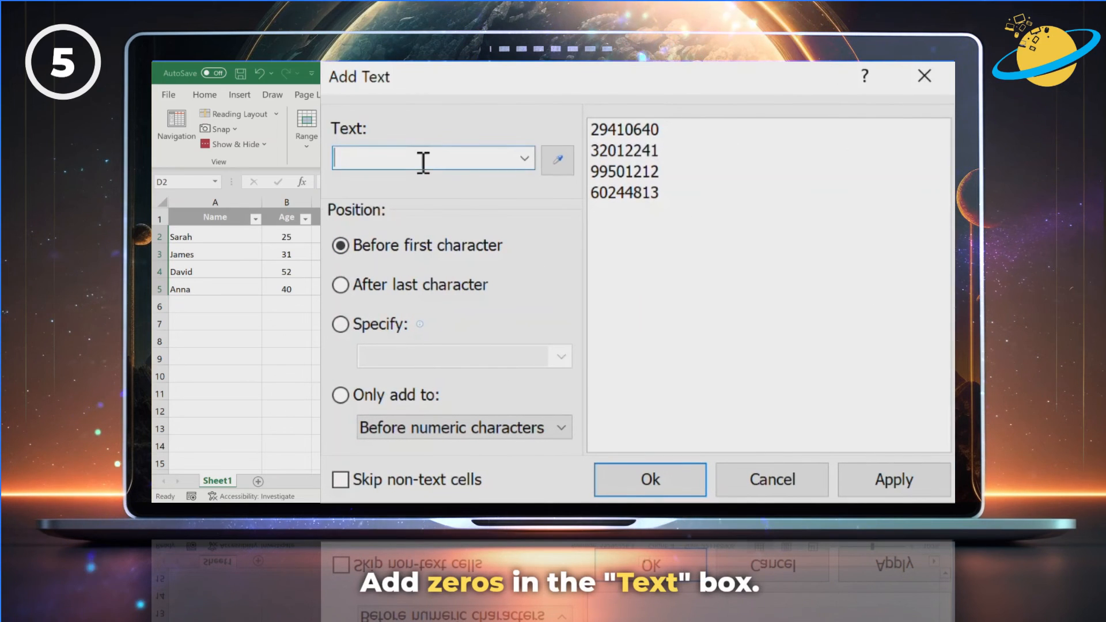
{"action": "left_click", "coordinate": [421, 160]}
{"action": "type", "text": "00"}
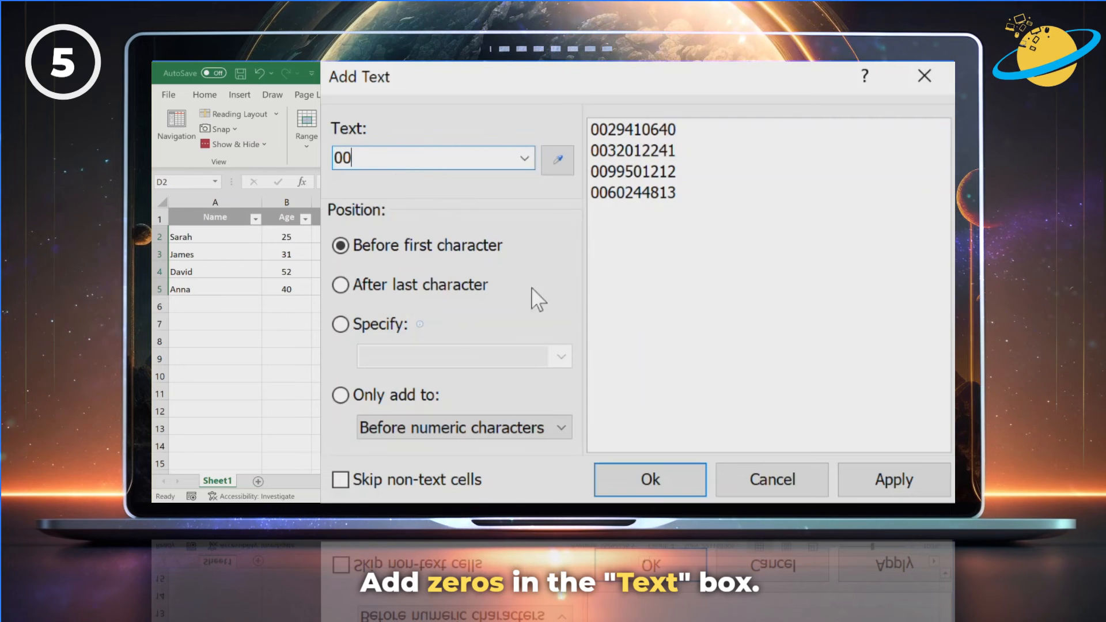
{"action": "left_click", "coordinate": [876, 487]}
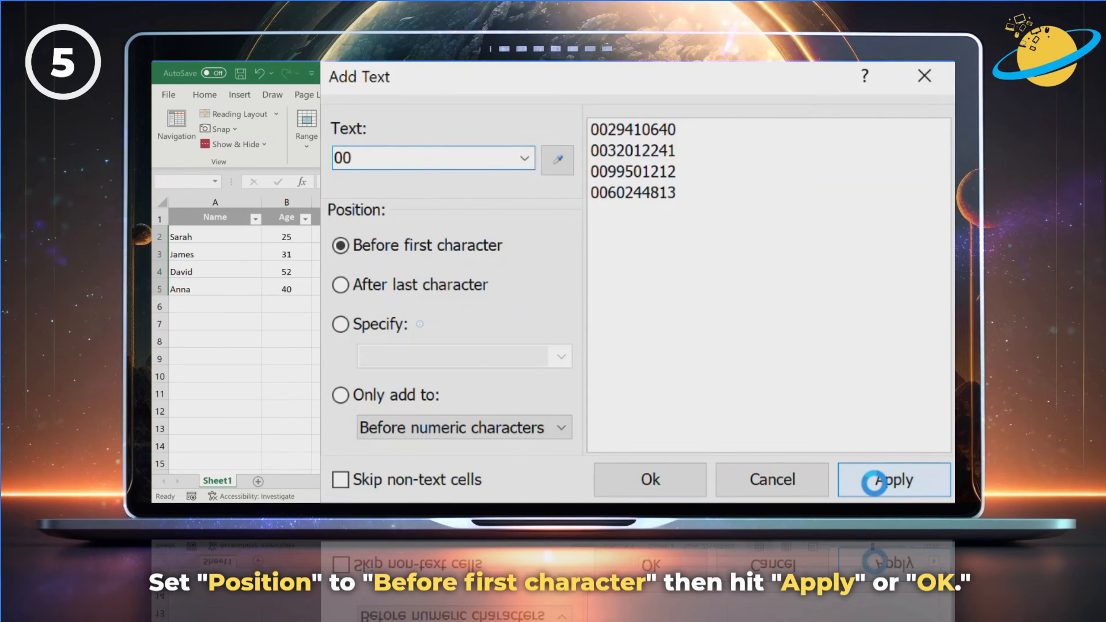